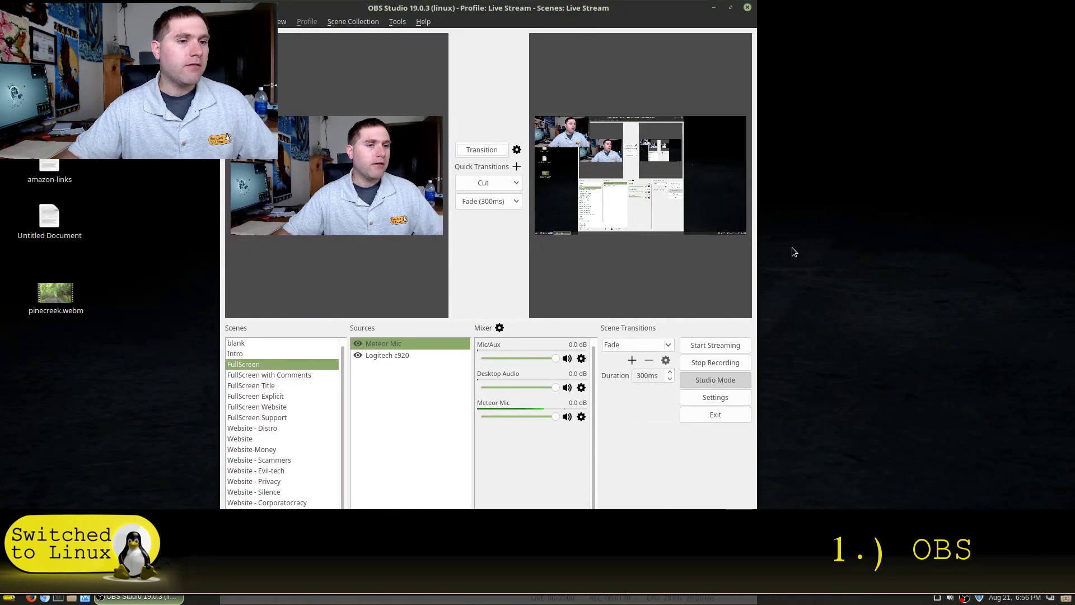
drag(758, 288, 1068, 285)
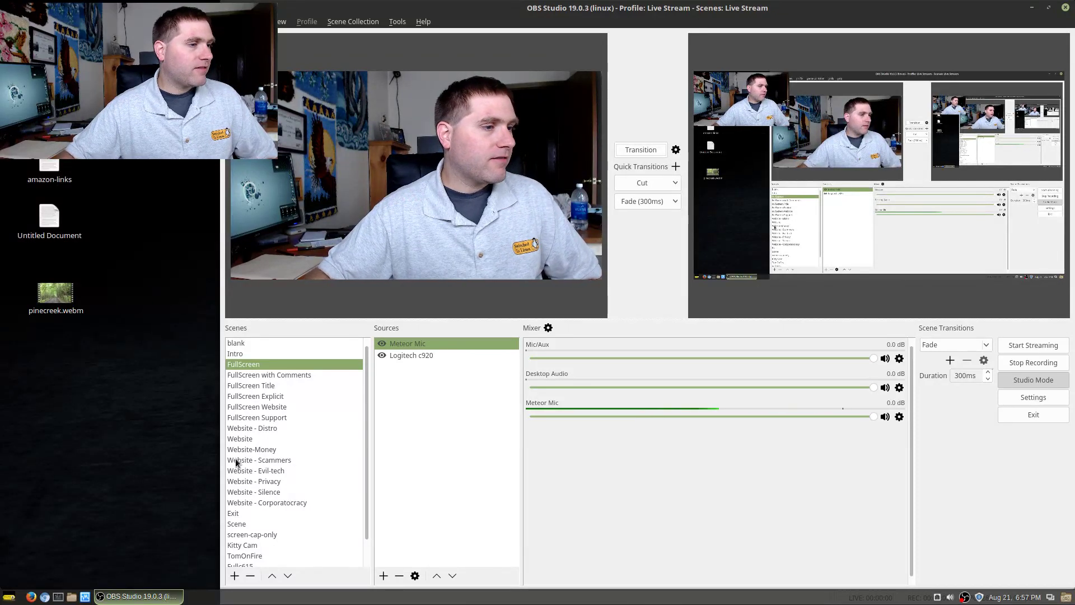
scroll(302, 479, down, 1)
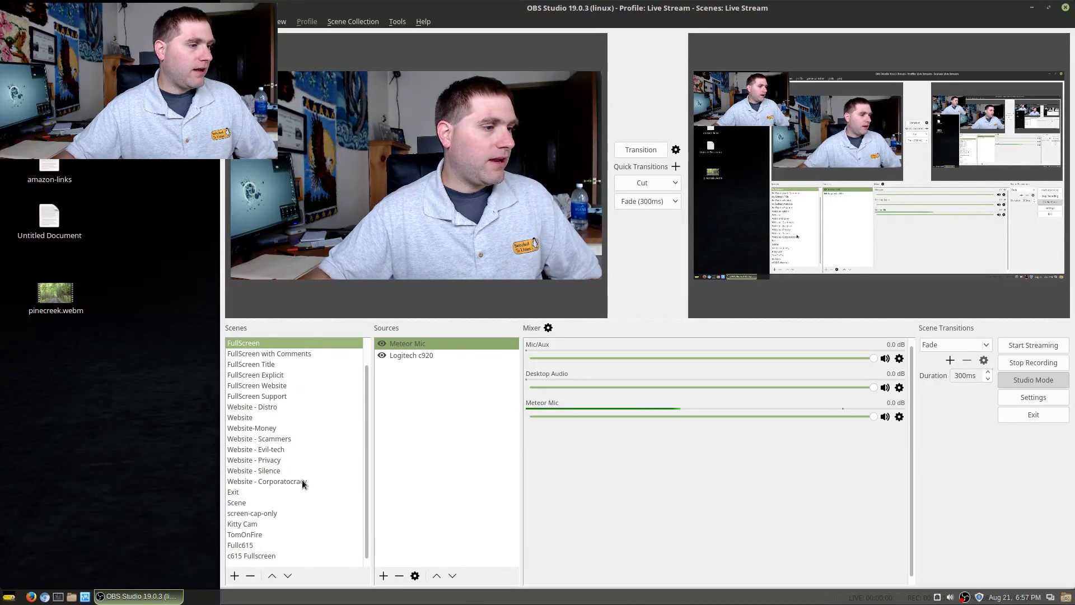
click(302, 417)
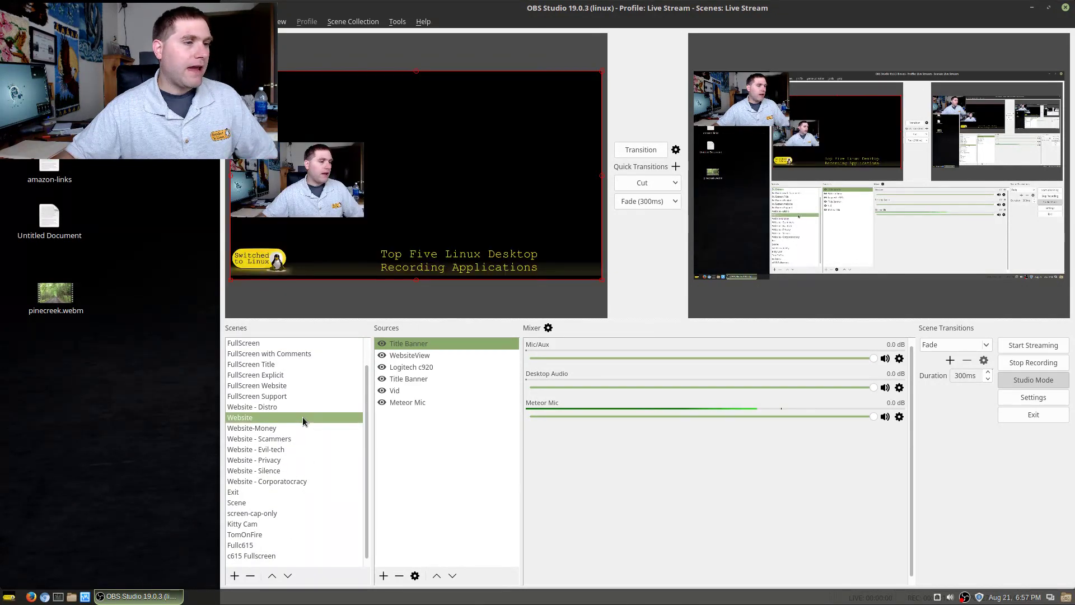
click(280, 364)
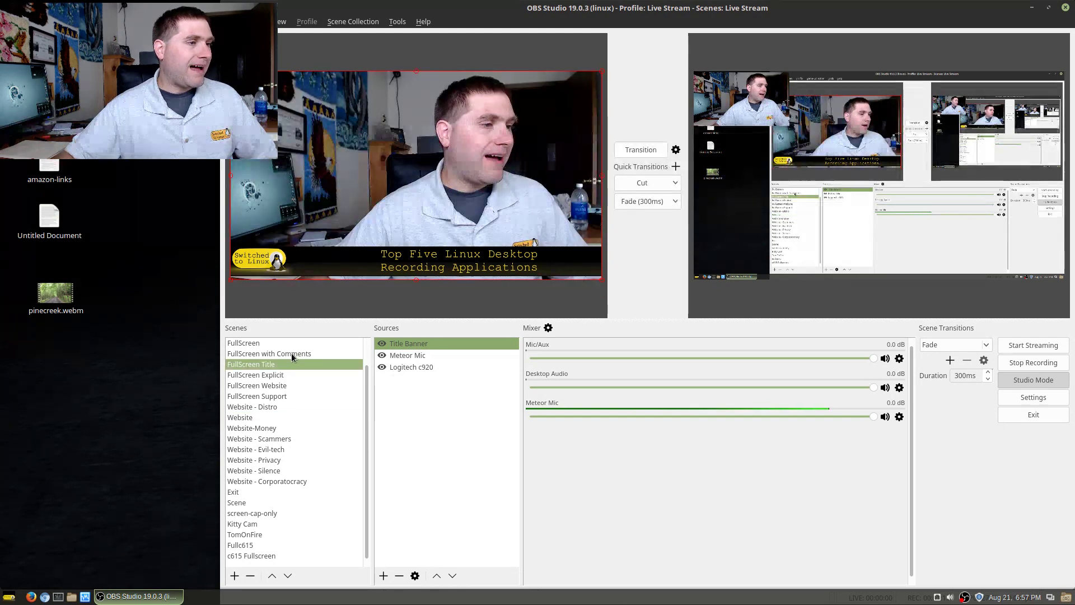
click(291, 353)
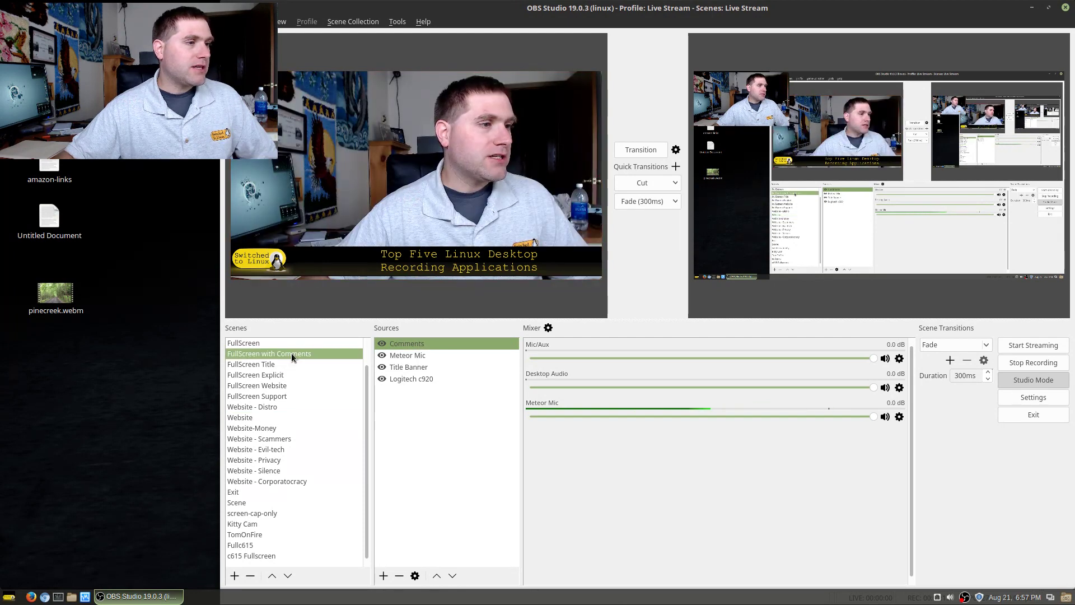
click(263, 416)
click(267, 430)
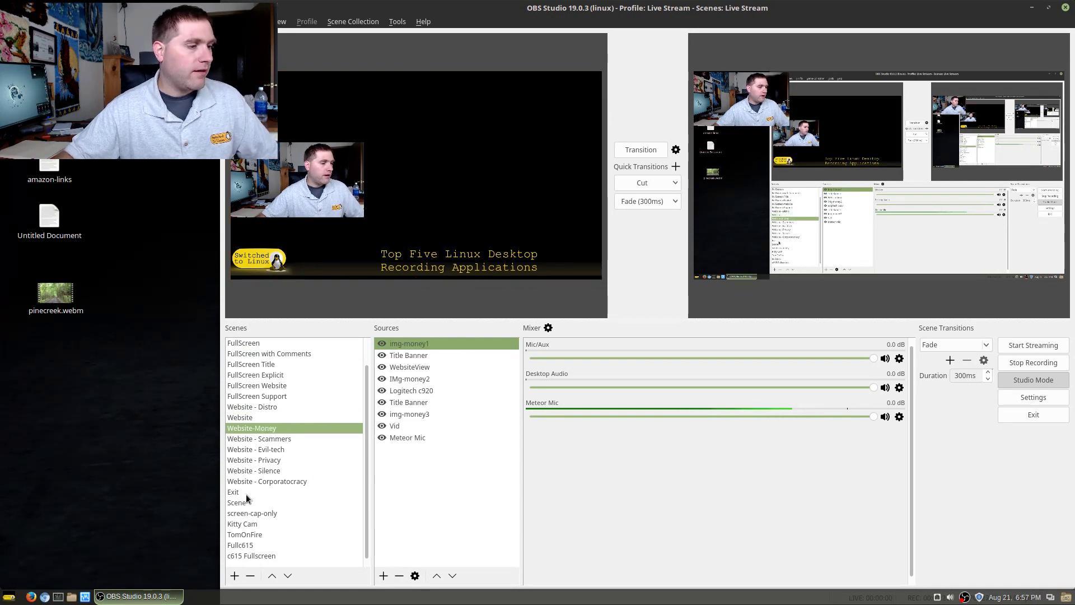
click(241, 523)
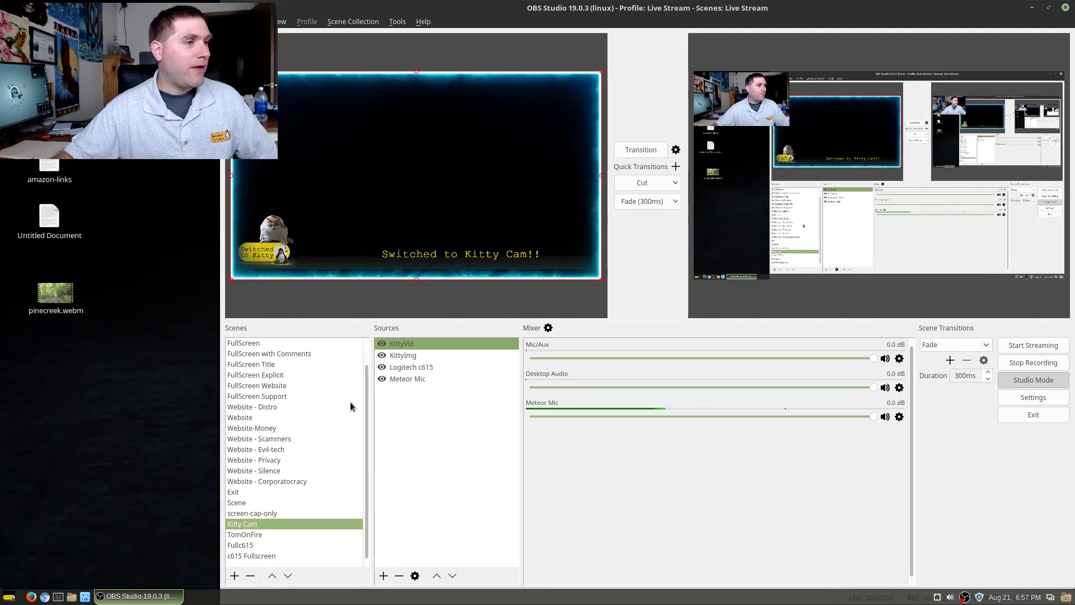
click(260, 535)
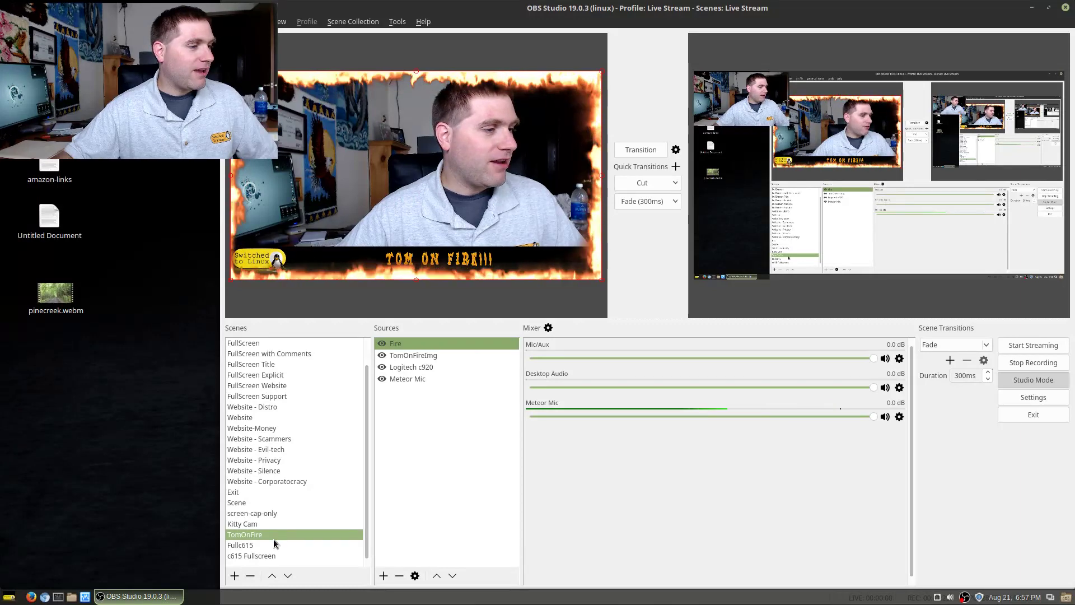
click(269, 344)
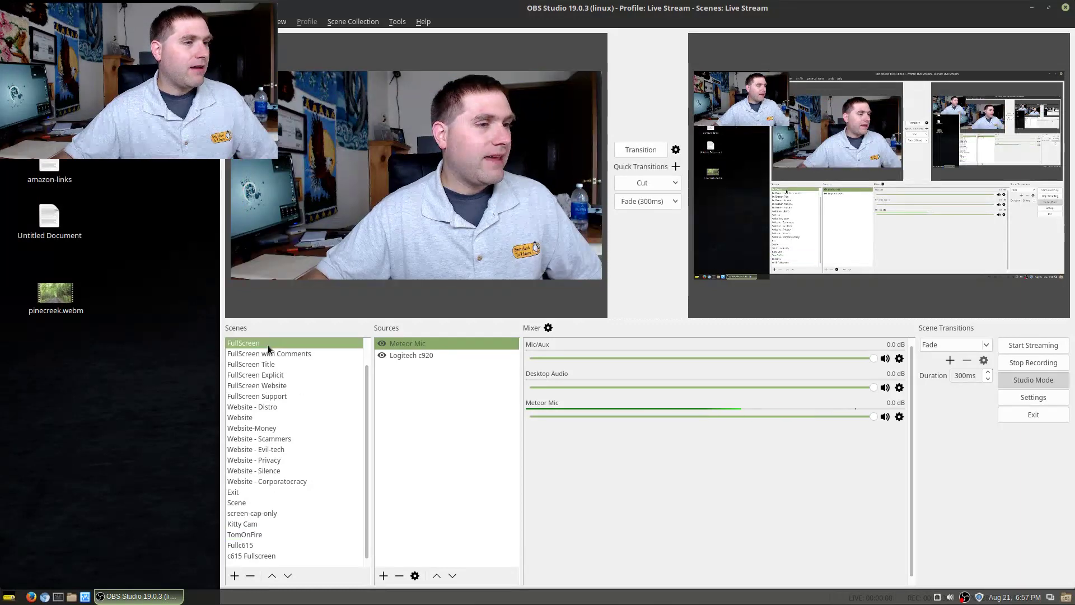
Switch OBS to the FullScreen Title scene with the Title Banner, Meteor Mic and c920 webcam.
click(266, 364)
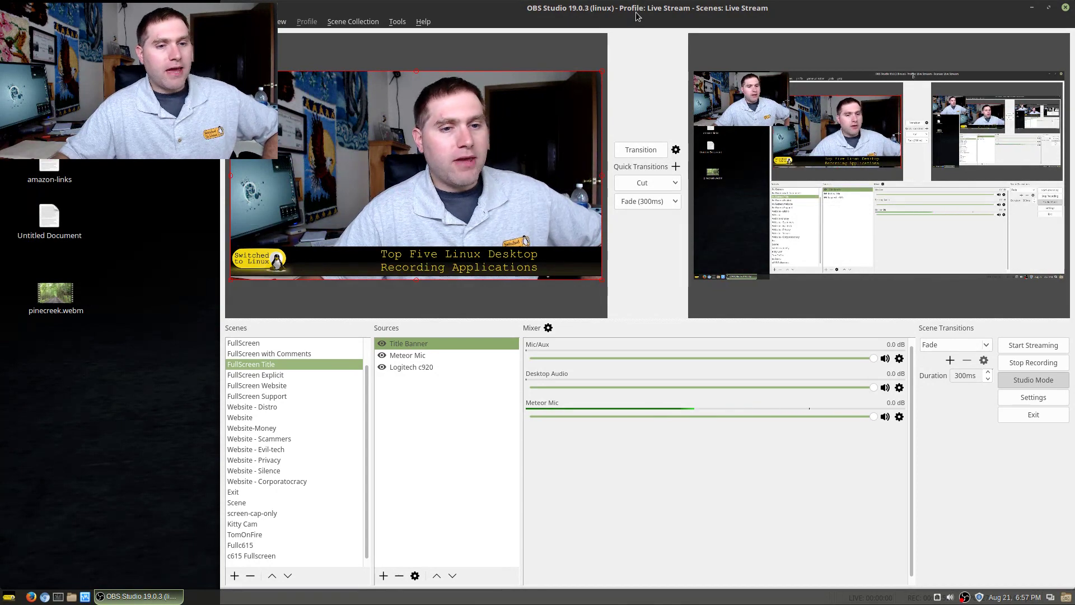
Reveal the desktop and launch SimpleScreenRecorder from the Sound & Video menu.
key(ctrl+alt+d)
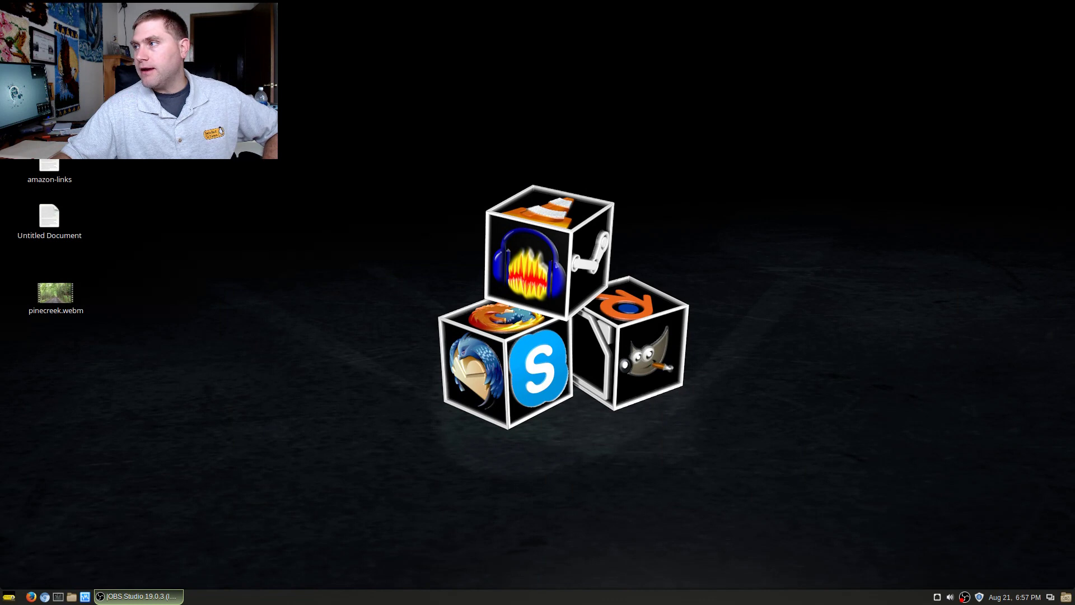
click(10, 598)
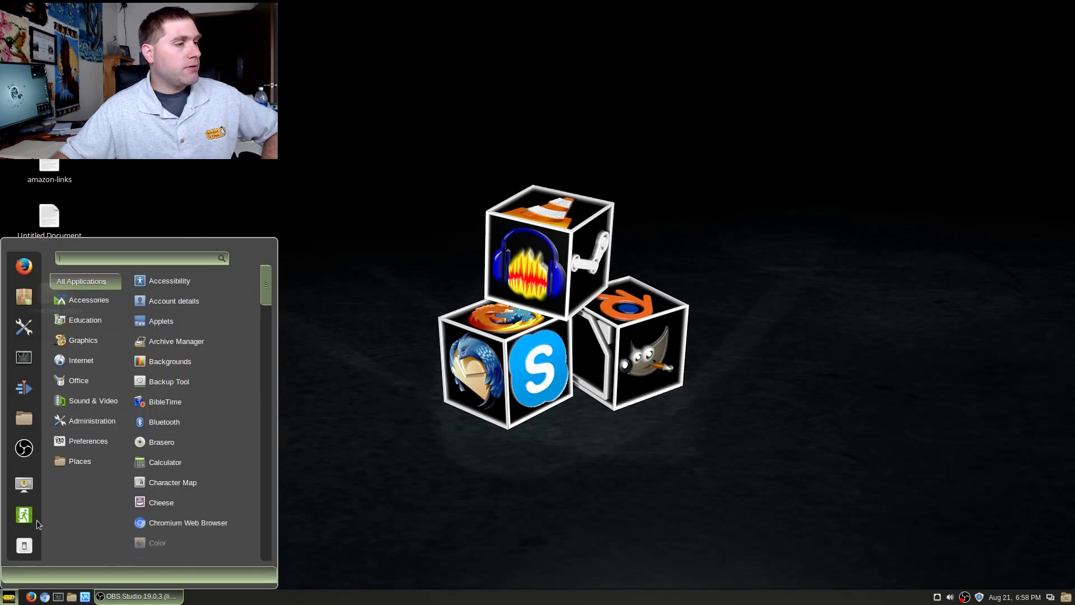
mouse_move(87, 361)
mouse_move(88, 400)
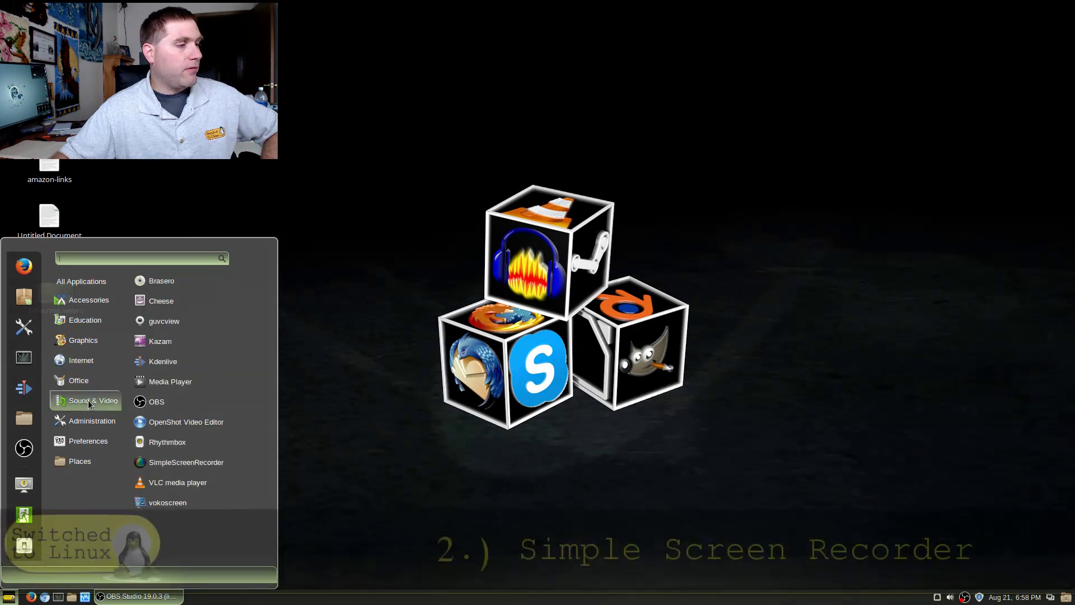
click(183, 462)
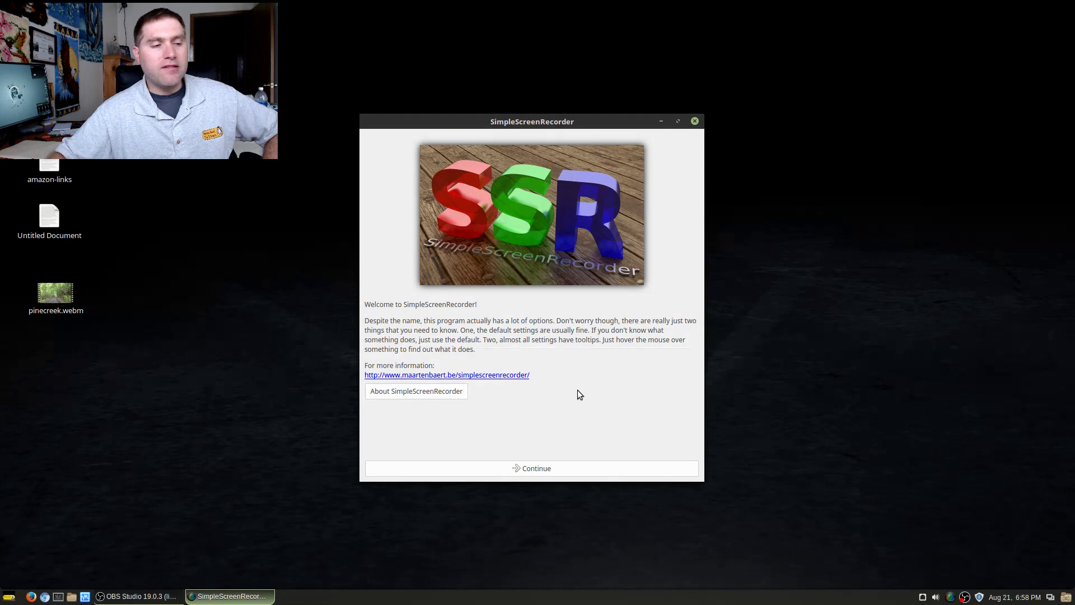
Continue to the input settings and keep recording all screens at 3840x1080.
click(567, 467)
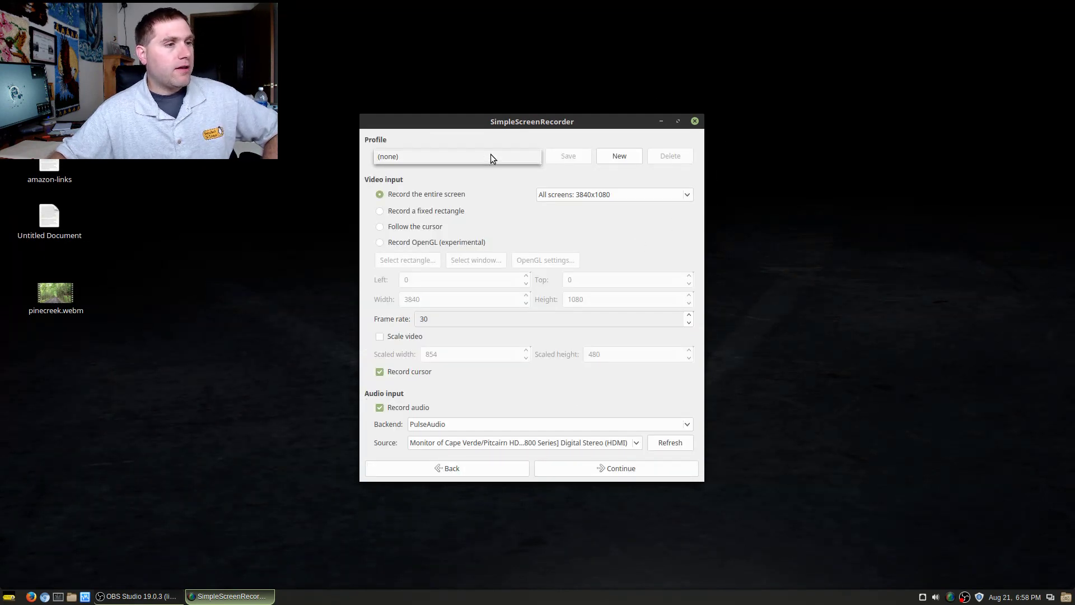
click(676, 199)
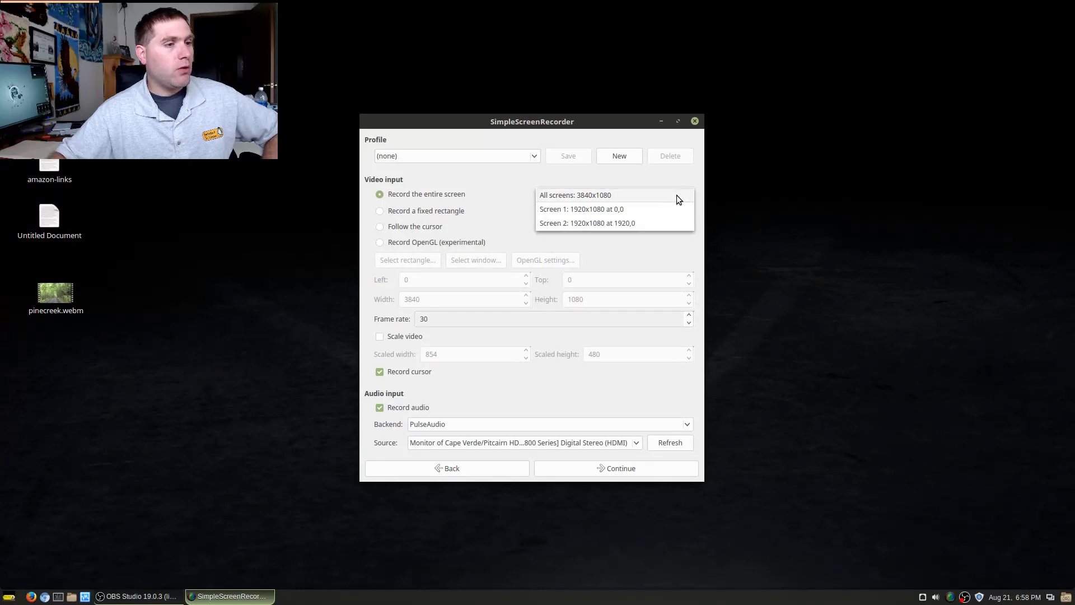
click(647, 196)
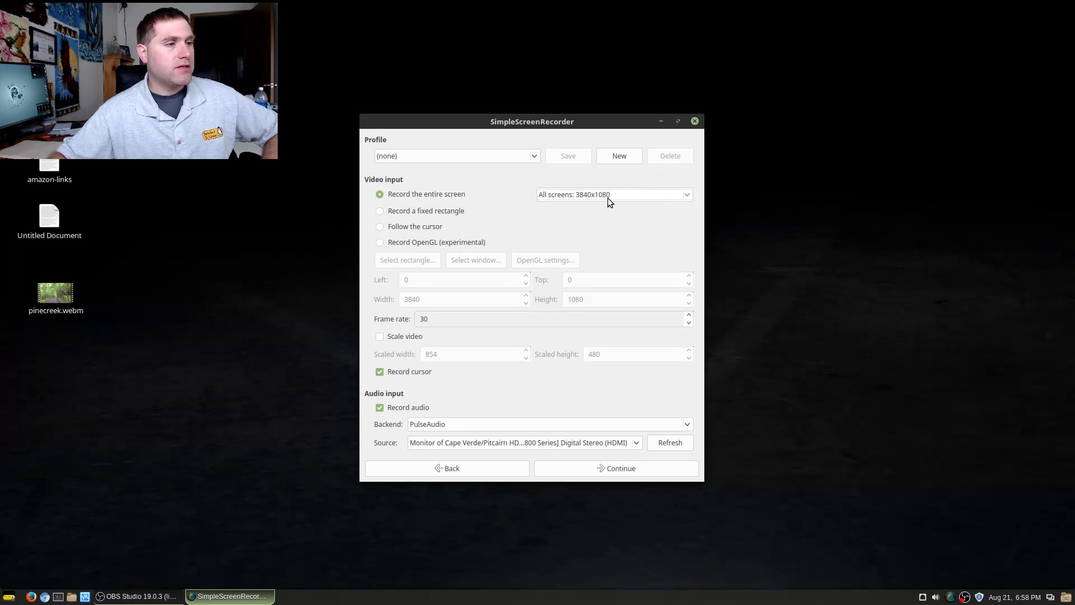
Try a fixed 448 by 314 rectangle region, then return to recording the entire screen.
click(438, 211)
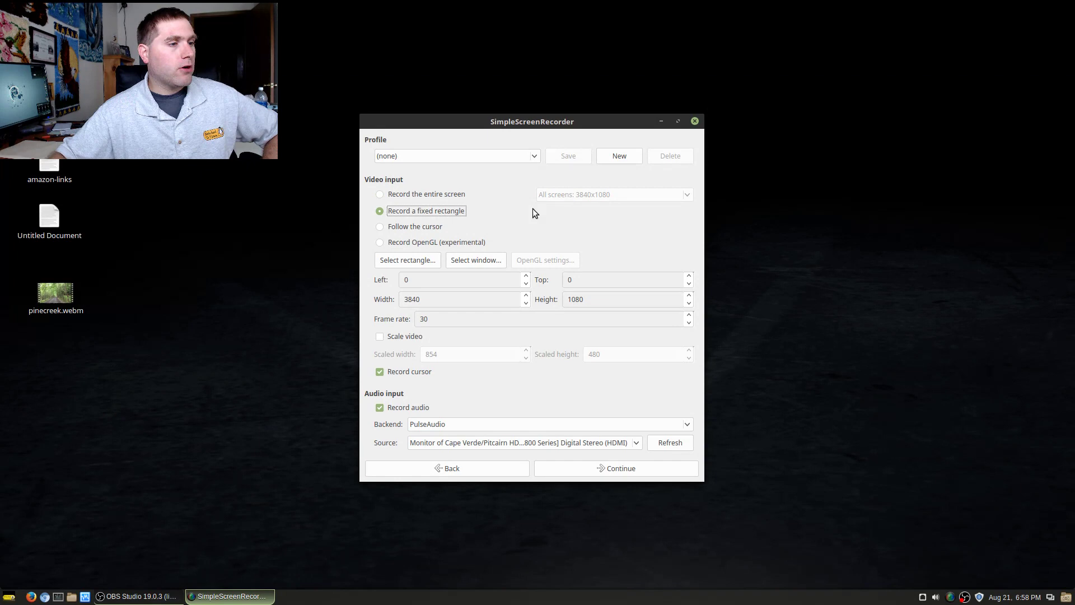
drag(193, 200, 349, 325)
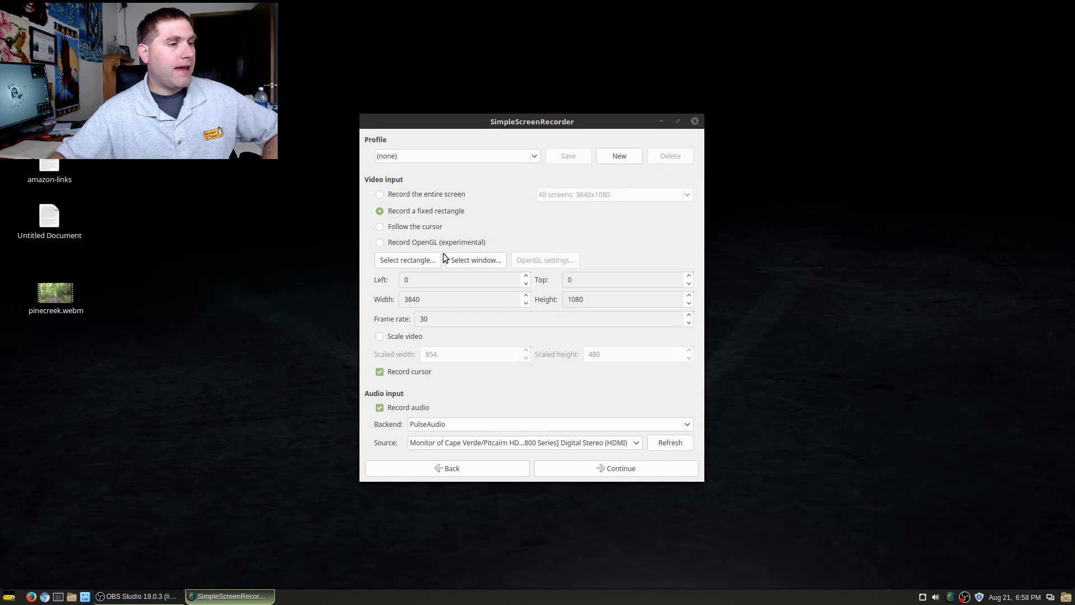
click(401, 260)
drag(159, 184, 409, 360)
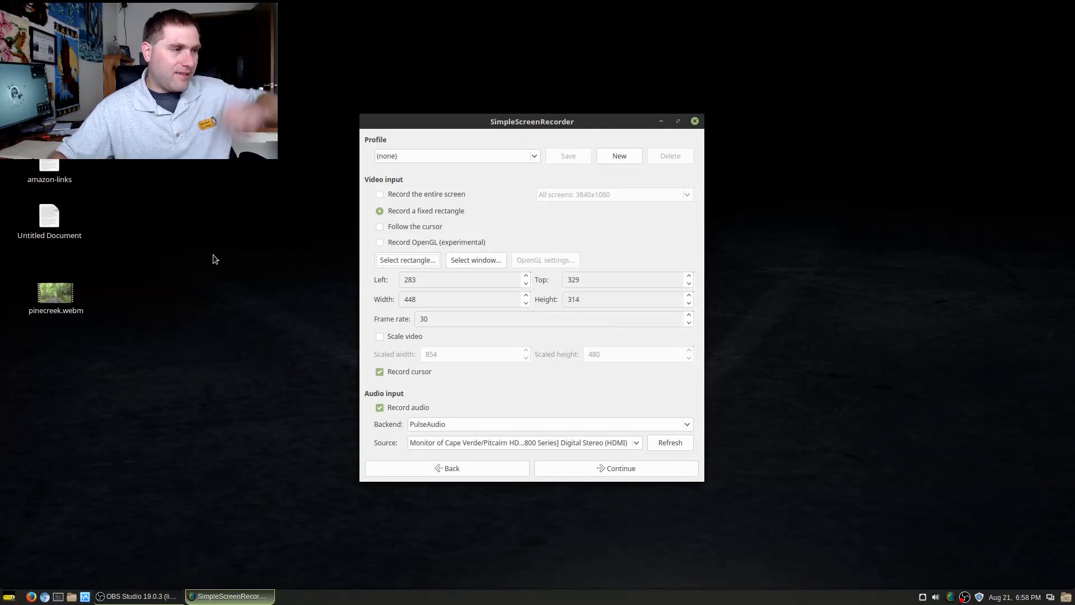
click(411, 193)
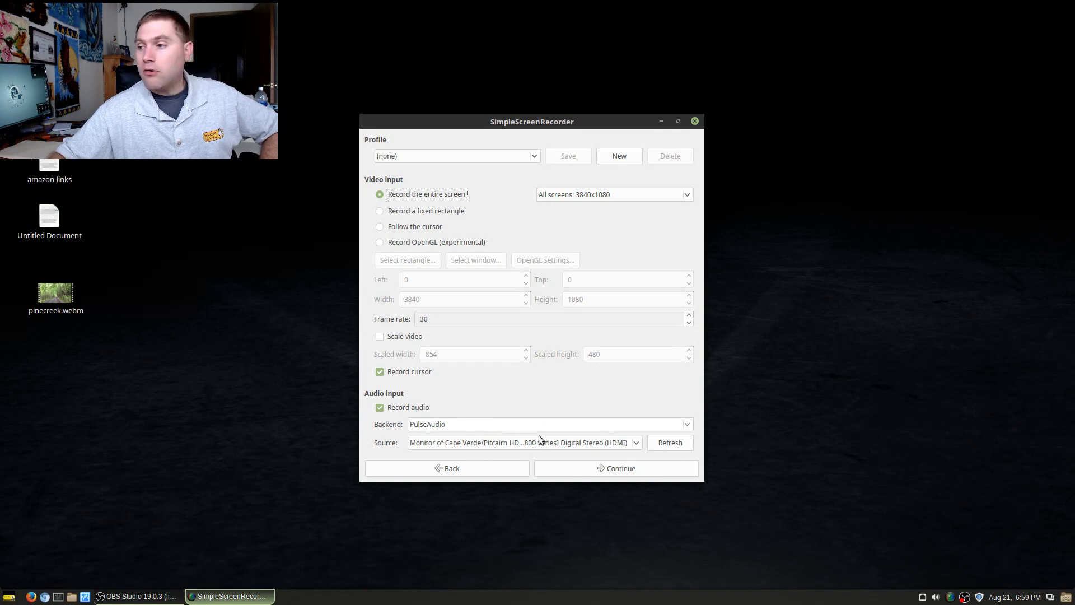
On the output settings, keep Matroska (MKV) as container and H.264 as video codec.
click(610, 467)
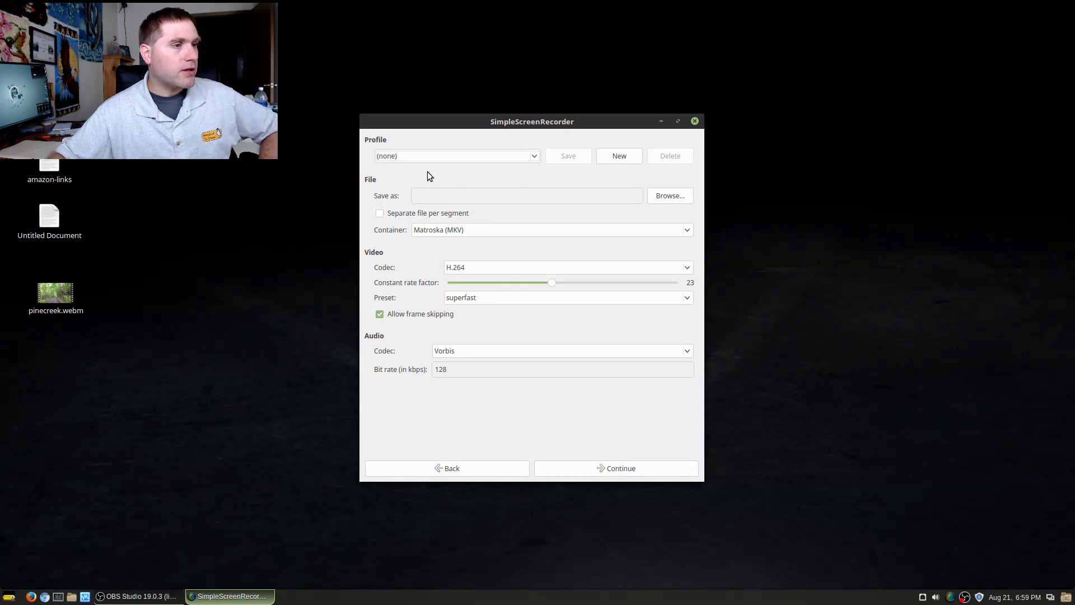
click(510, 234)
click(510, 231)
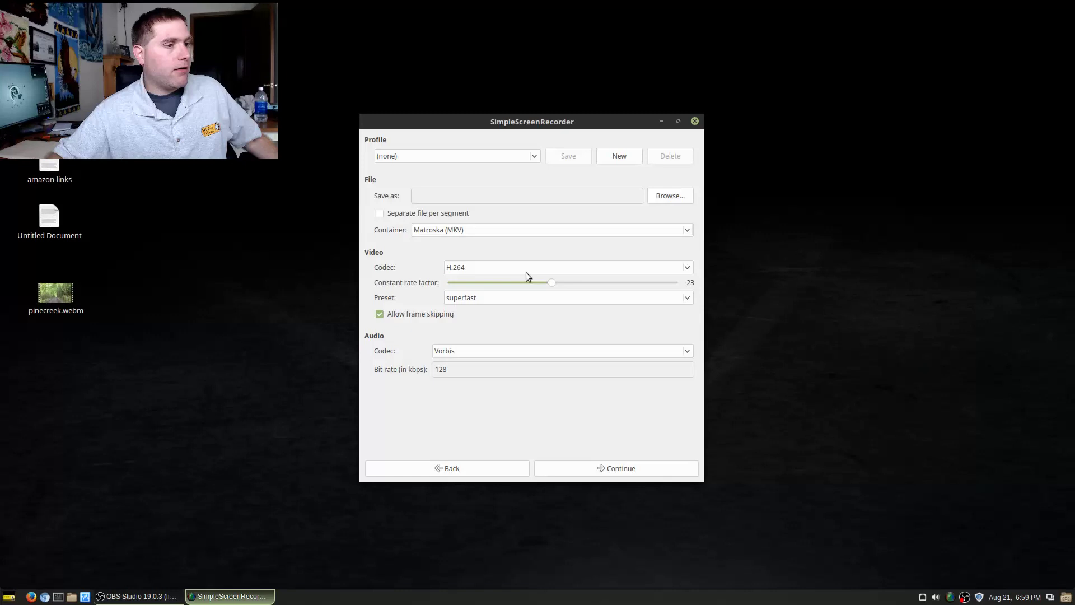
click(533, 265)
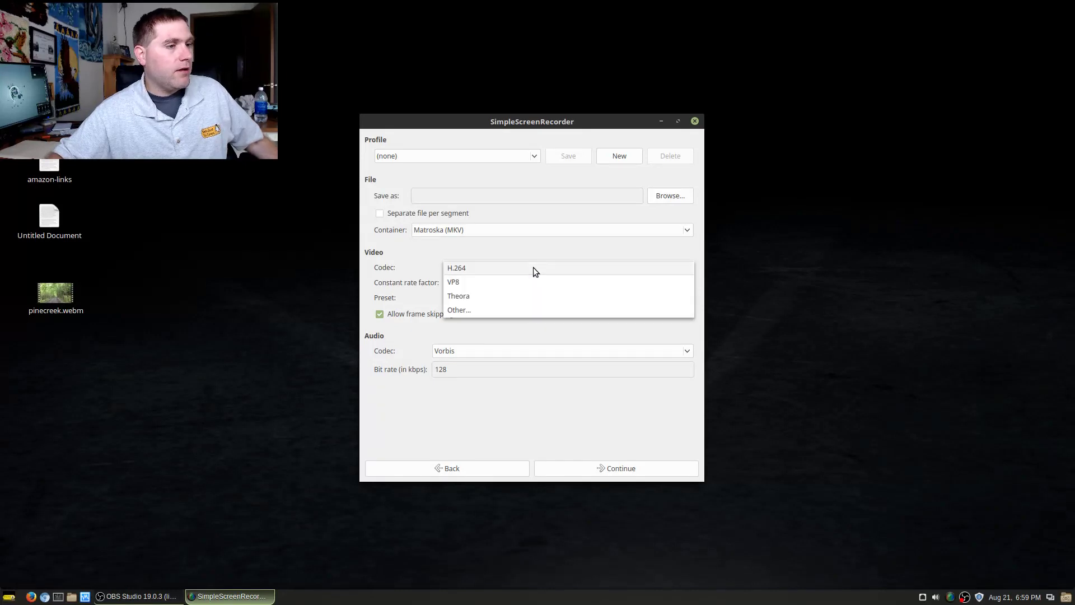
click(533, 267)
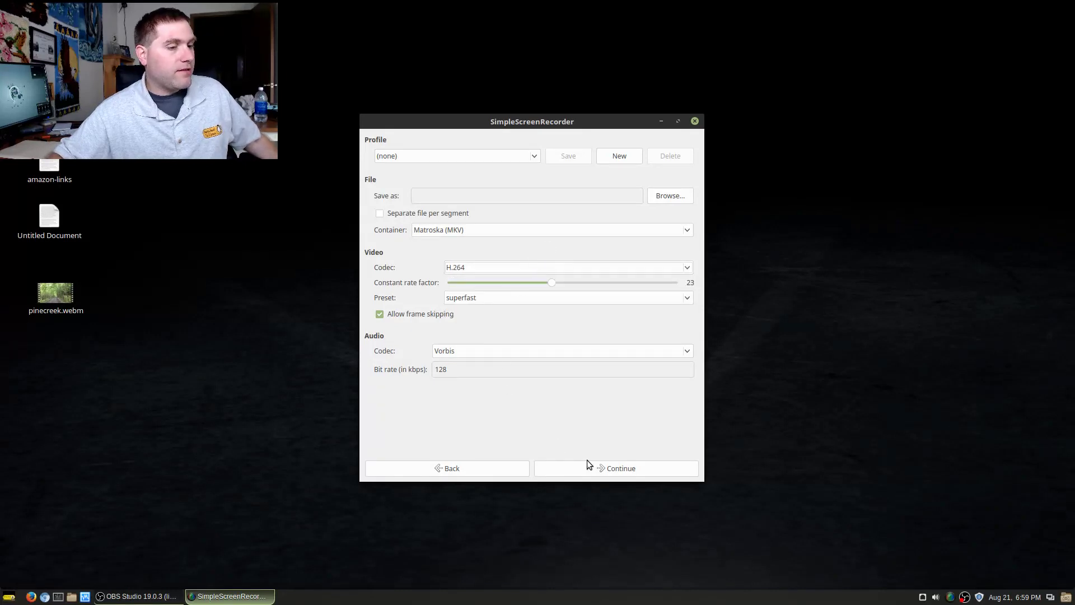
Dismiss the missing output file warning and start entering ssr.mkv as the file name.
click(599, 468)
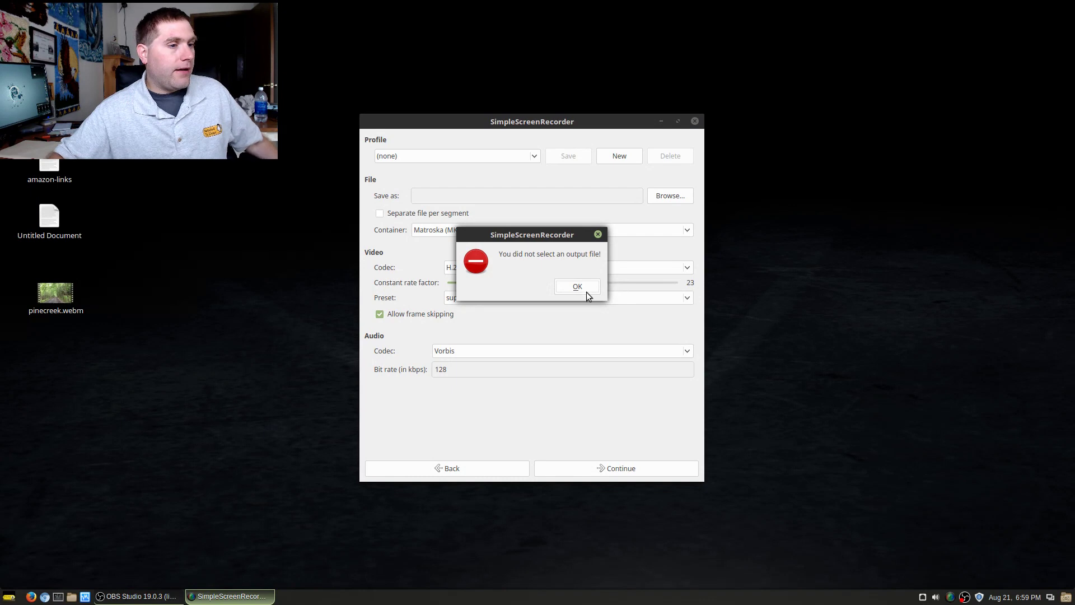
click(586, 290)
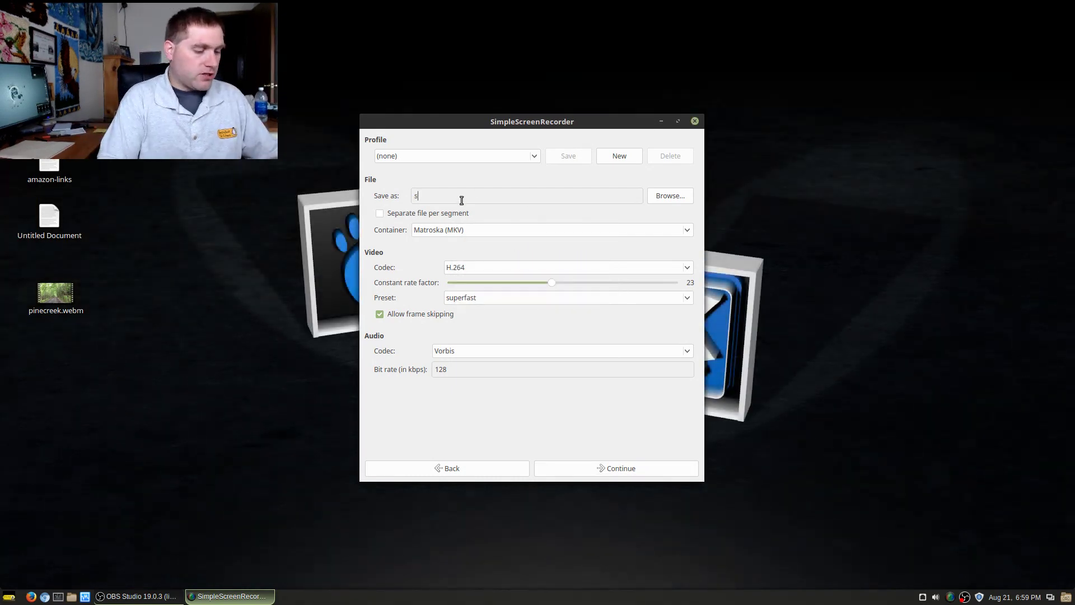
text(sr.mkv)
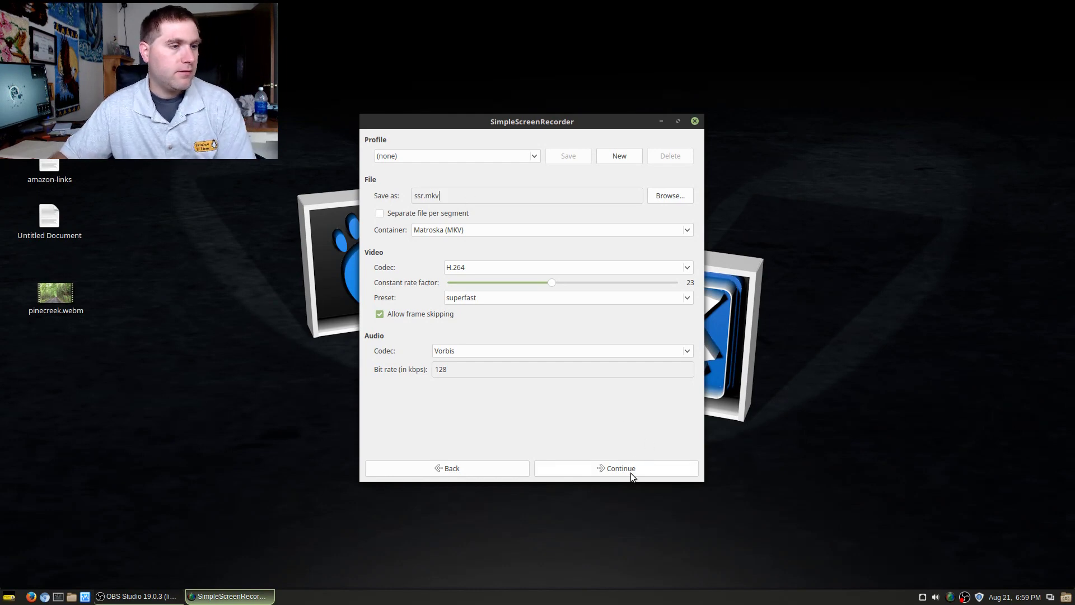
Reach the recording page, run a live capture preview, then close SimpleScreenRecorder.
click(630, 473)
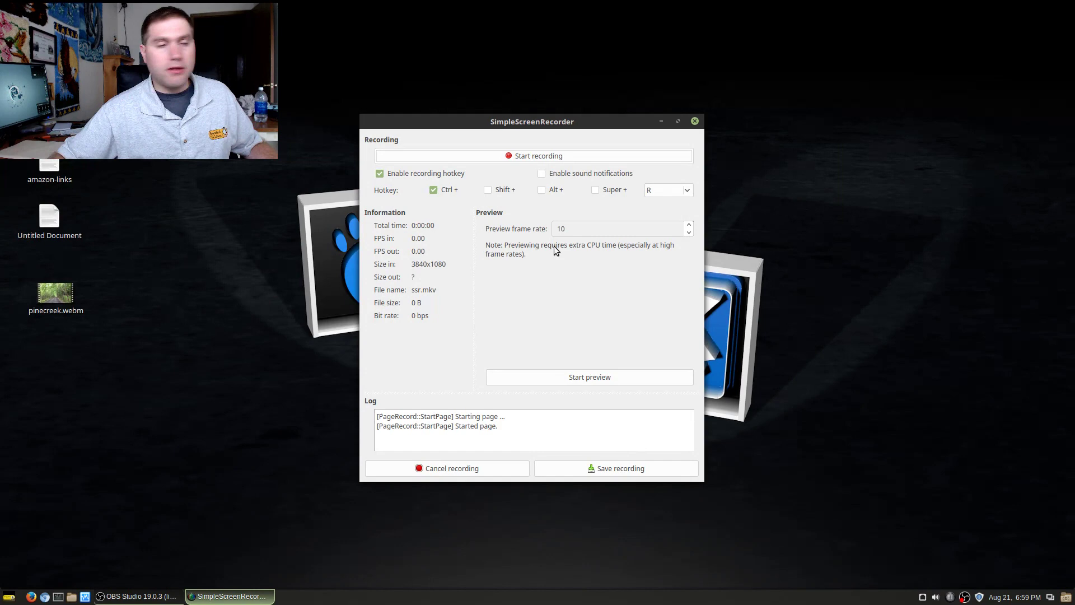
click(581, 377)
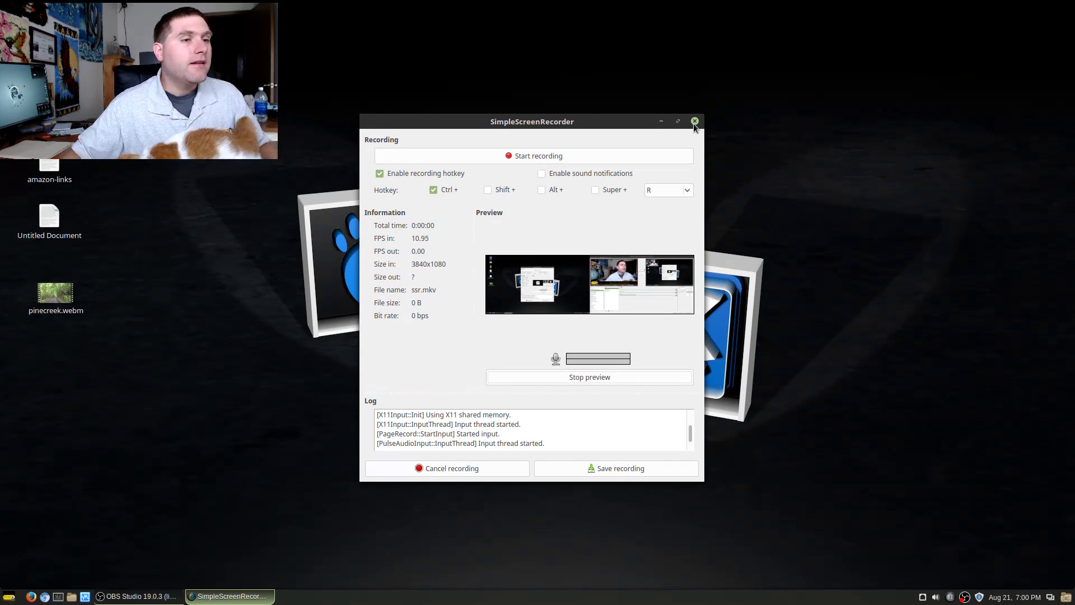
click(695, 121)
Launch vokoscreen from the Sound & Video menu and bring its window fully into view.
key(super)
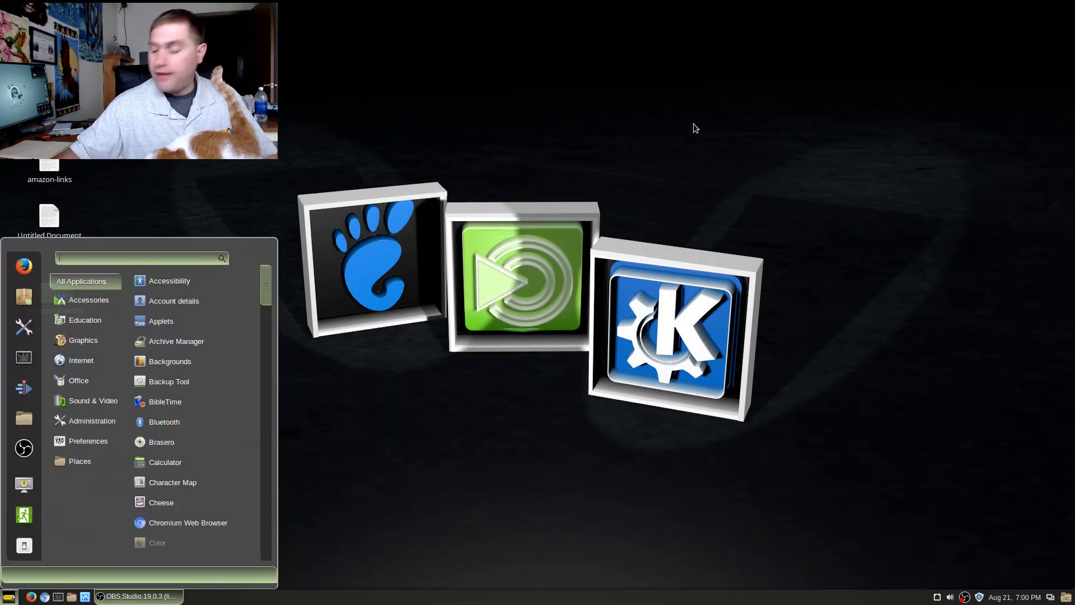
key(Down)
key(Left)
key(Down)
key(Down)
key(Down)
key(Down)
key(Down)
key(Down)
key(Down)
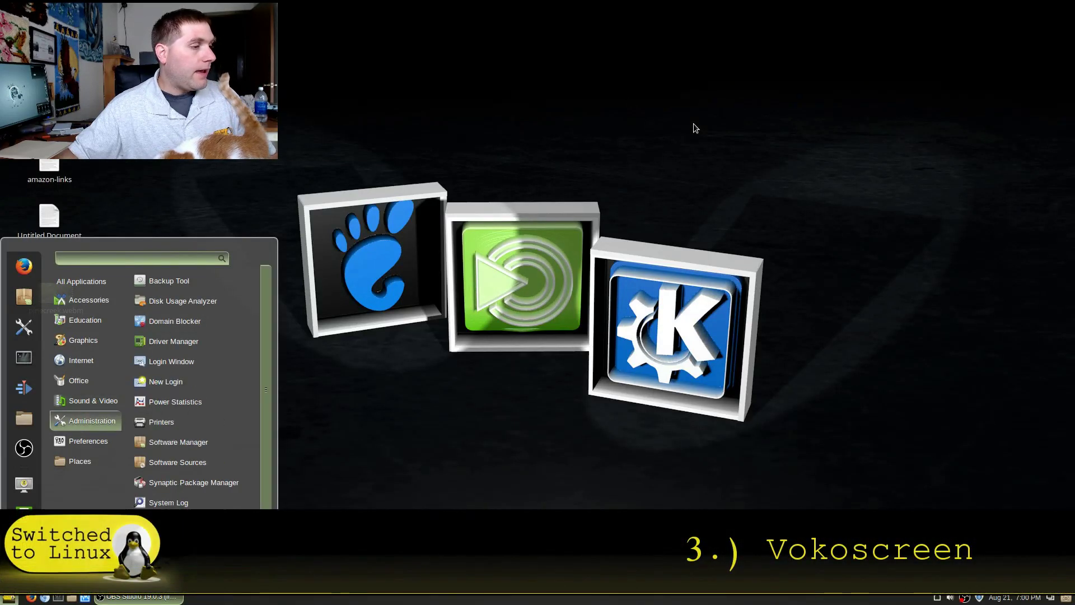
key(Up)
key(Right)
key(Down)
key(Down)
key(Down)
key(Down)
key(Down)
key(Down)
key(Down)
key(Down)
key(Down)
key(Down)
key(Down)
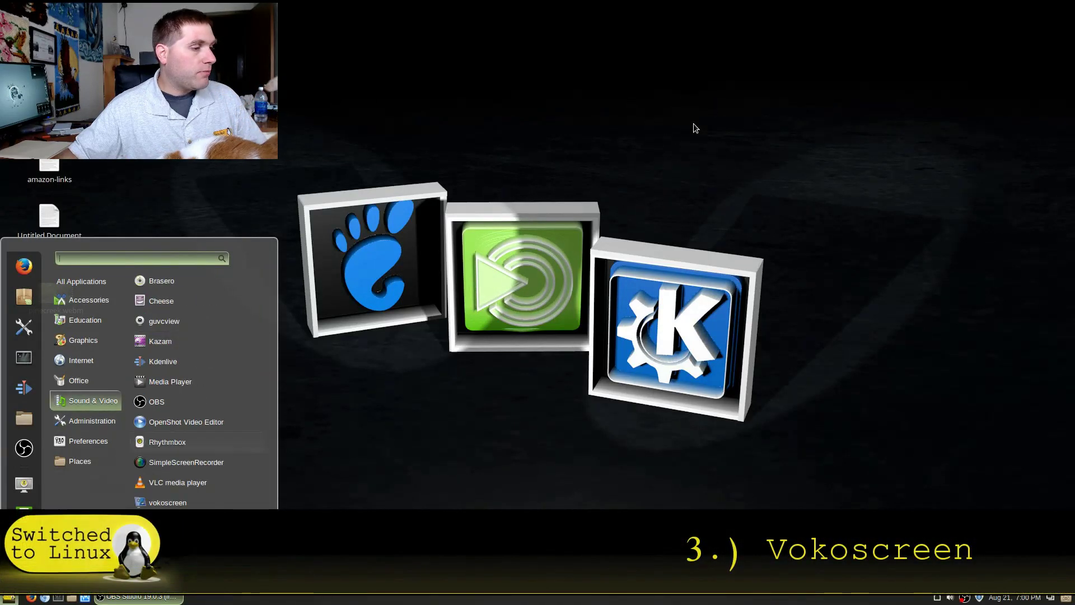
key(Return)
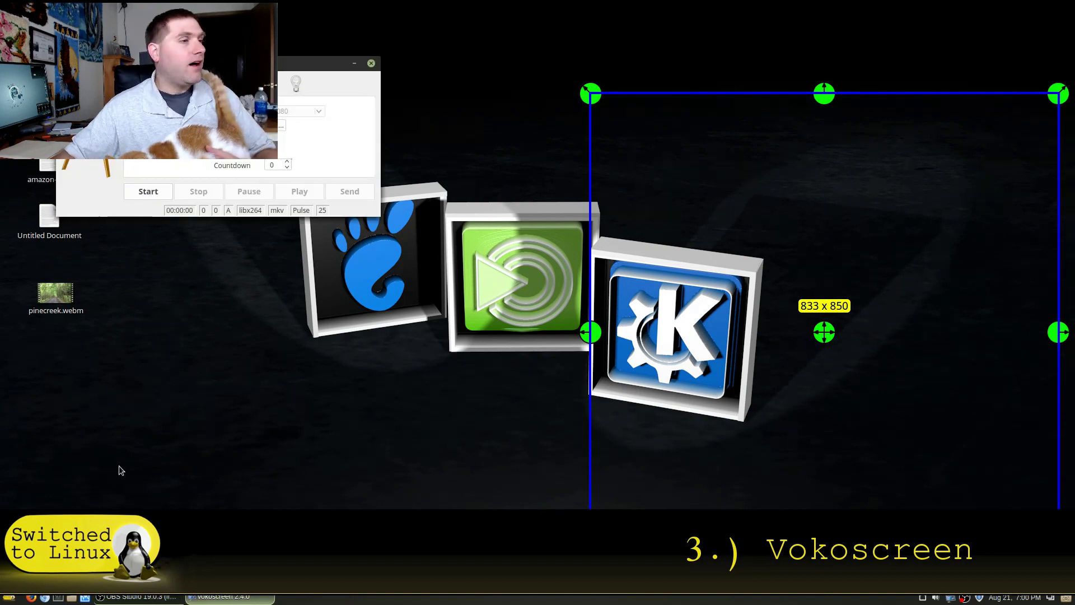
drag(280, 64, 272, 258)
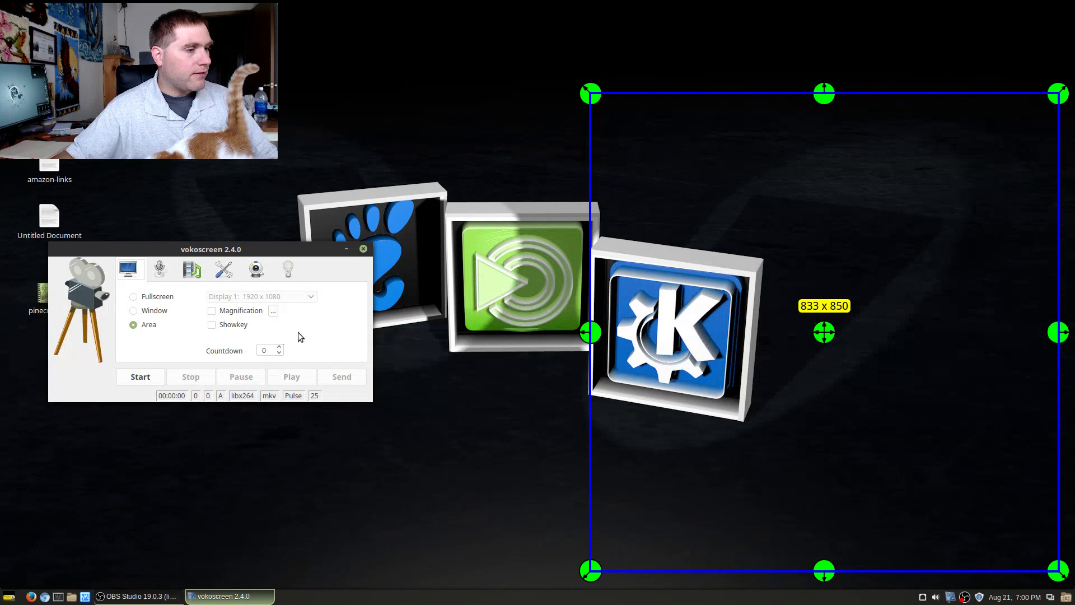
Set vokoscreen to Area capture sized 923 x 750, leaving Magnification off.
click(152, 298)
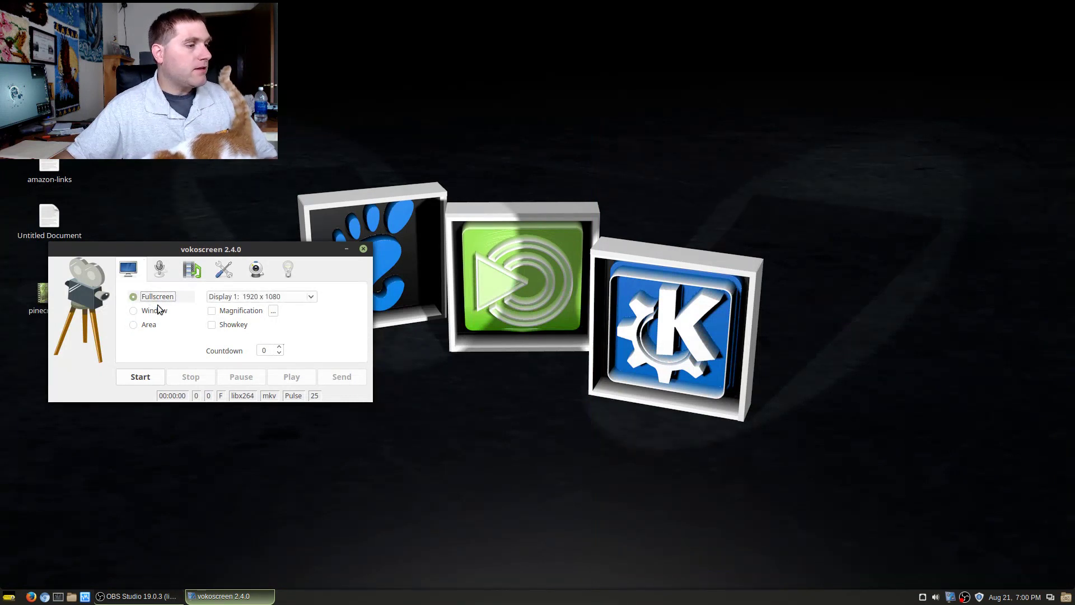
click(158, 310)
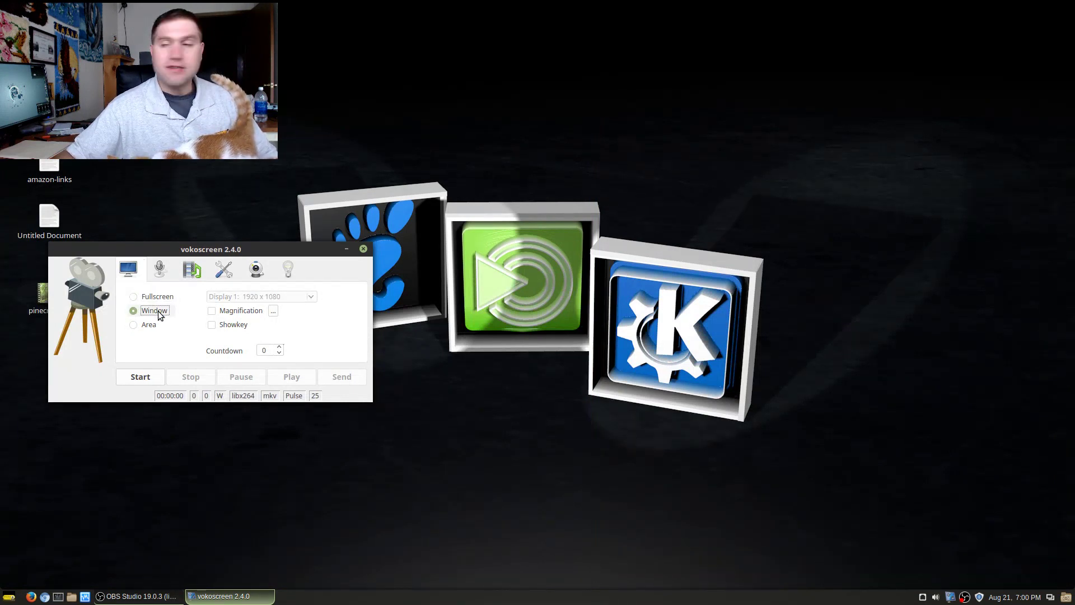
click(143, 325)
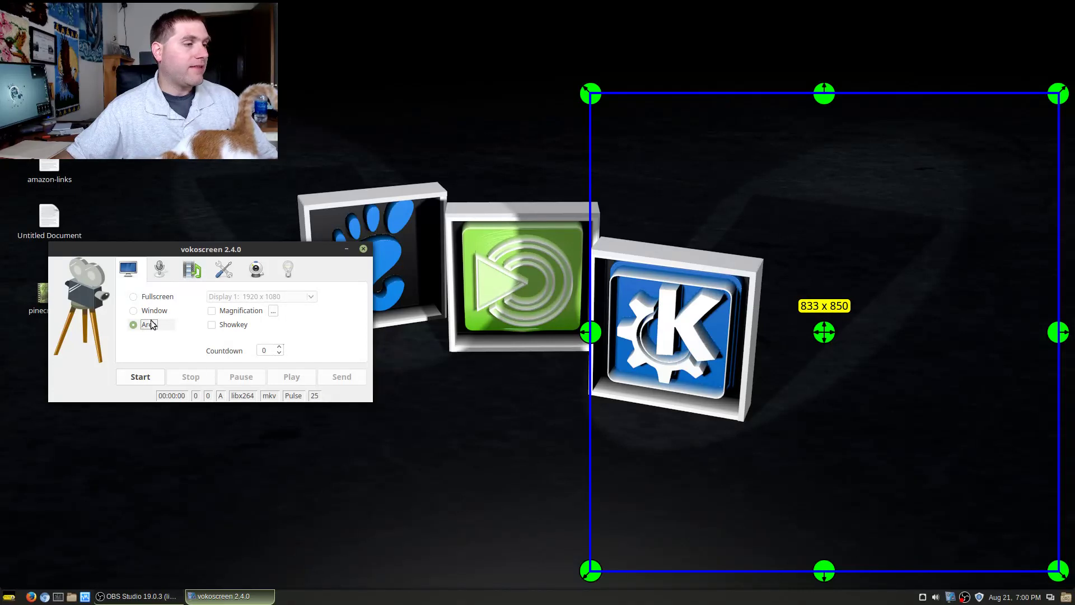
drag(595, 101, 450, 168)
drag(509, 139, 529, 152)
click(238, 311)
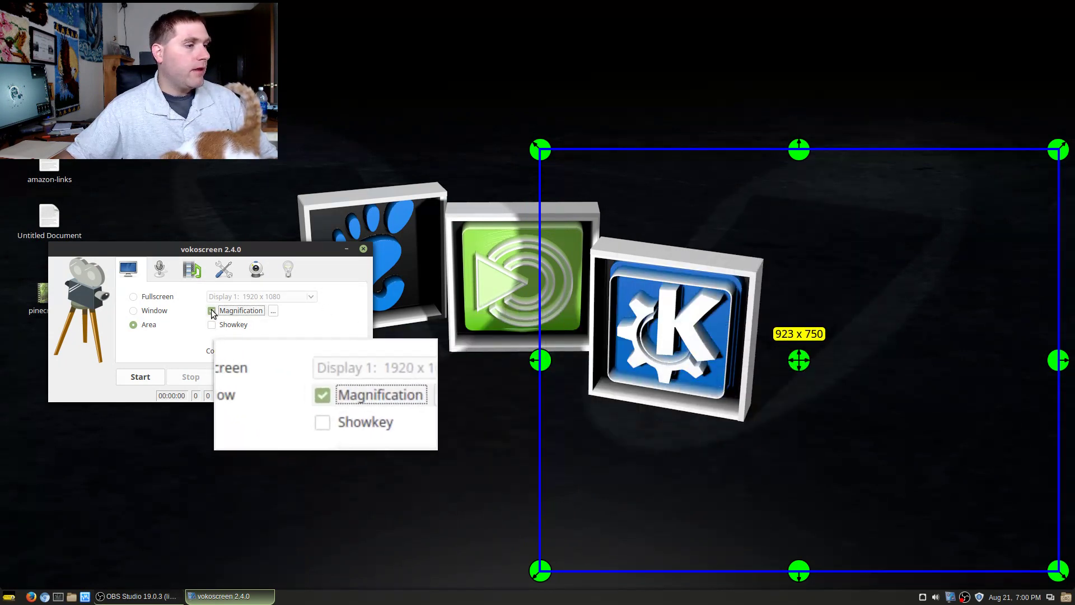
click(238, 311)
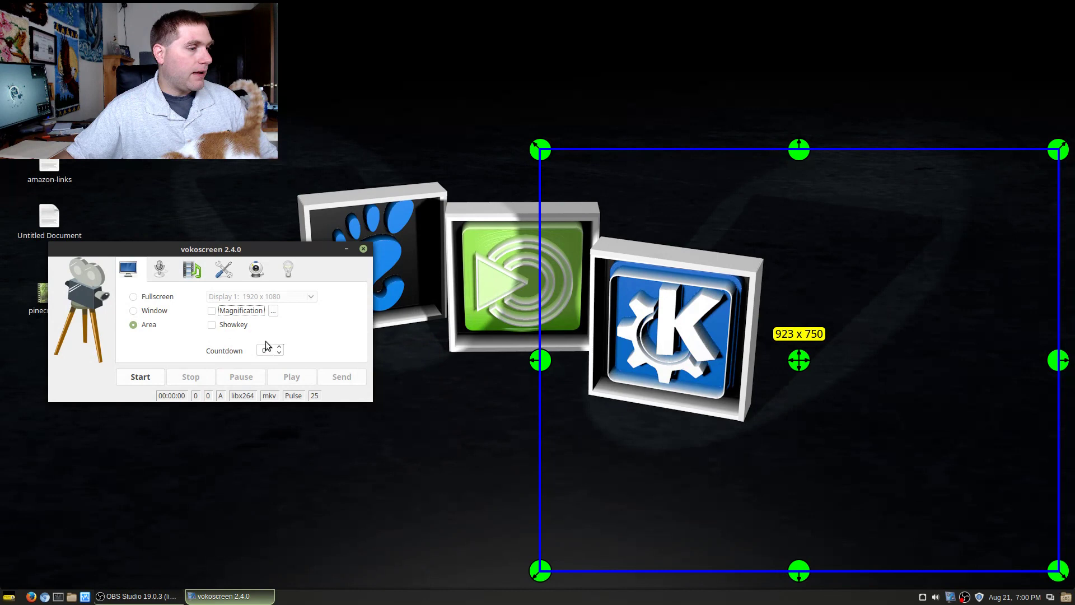
Select the Meteor condenser microphone Analog Stereo for audio, then show the frame rate and codec settings.
click(171, 271)
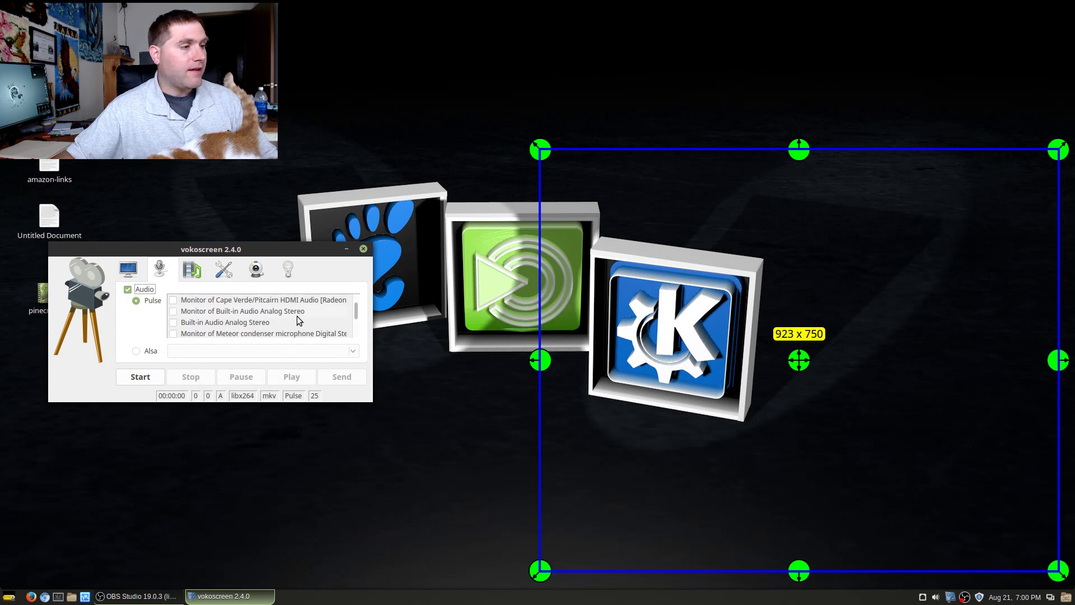
scroll(296, 318, down, 1)
click(196, 321)
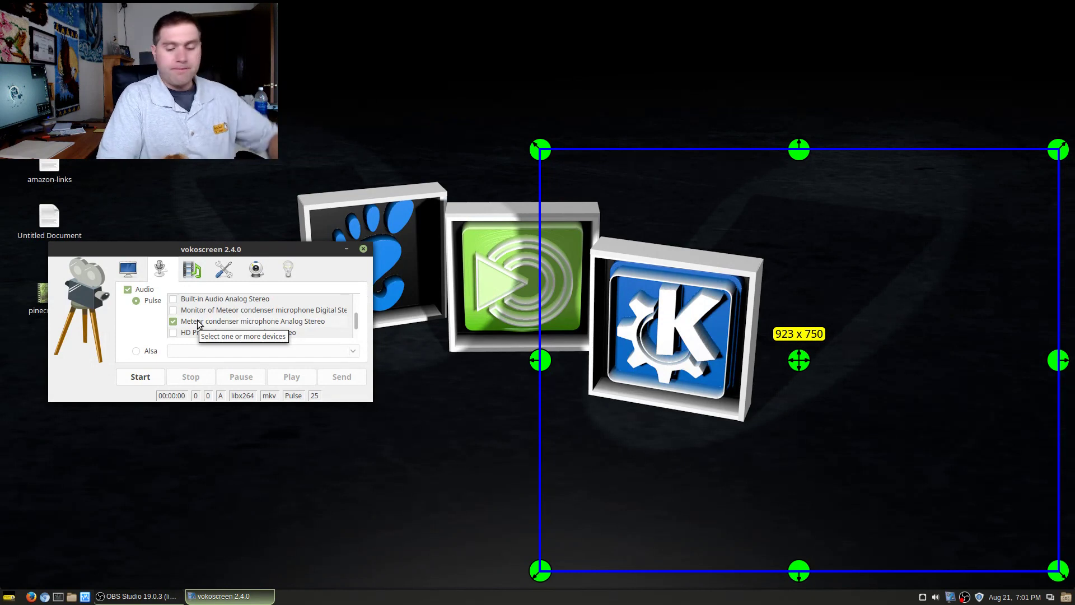
click(189, 272)
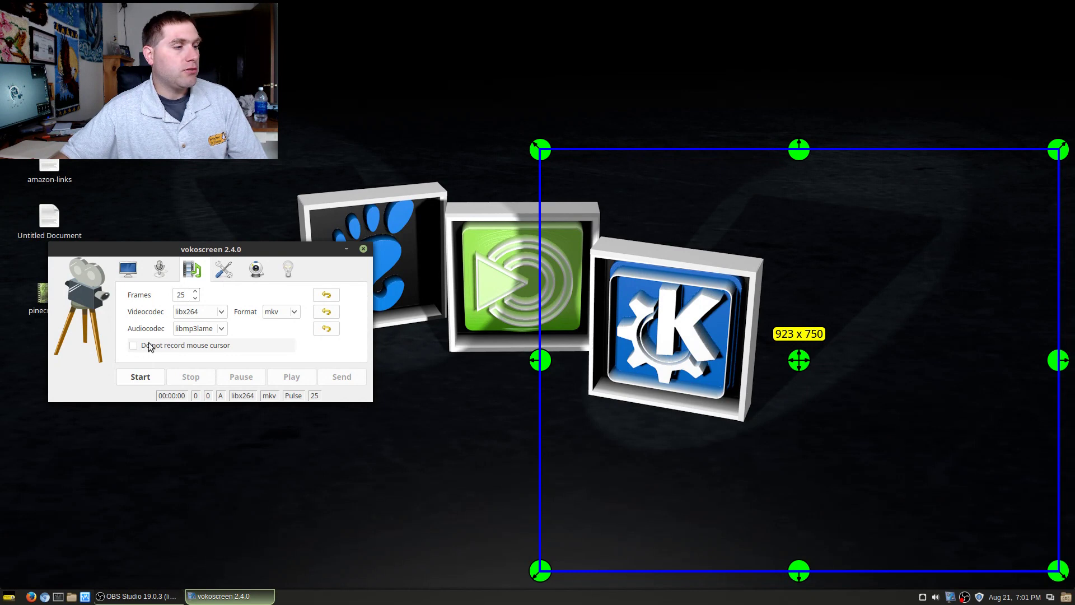
Look through vokoscreen's output, webcam and about pages, then go back to the capture page.
click(231, 273)
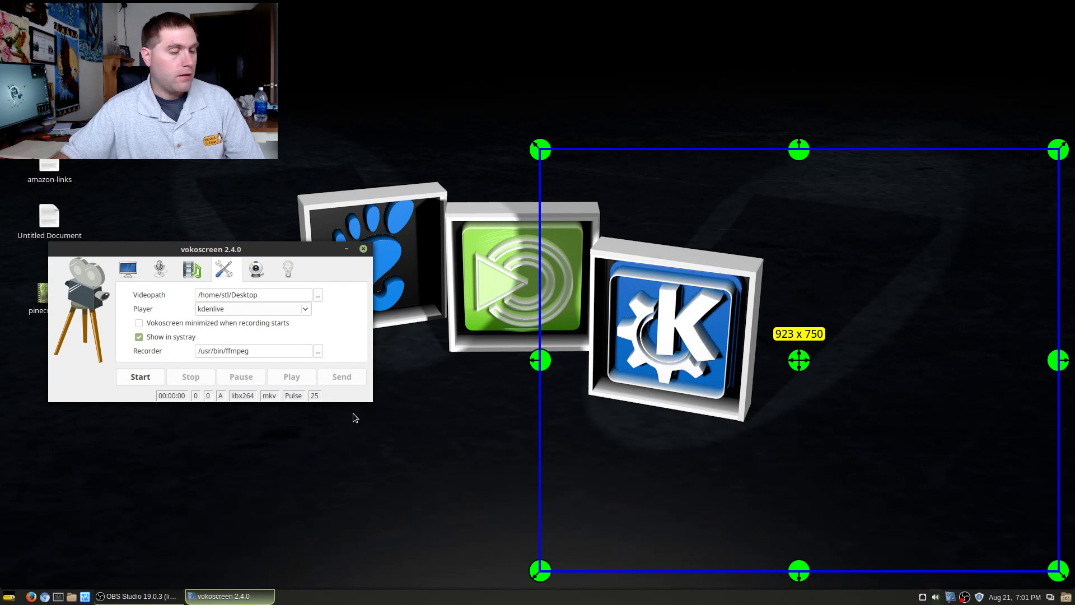
click(251, 271)
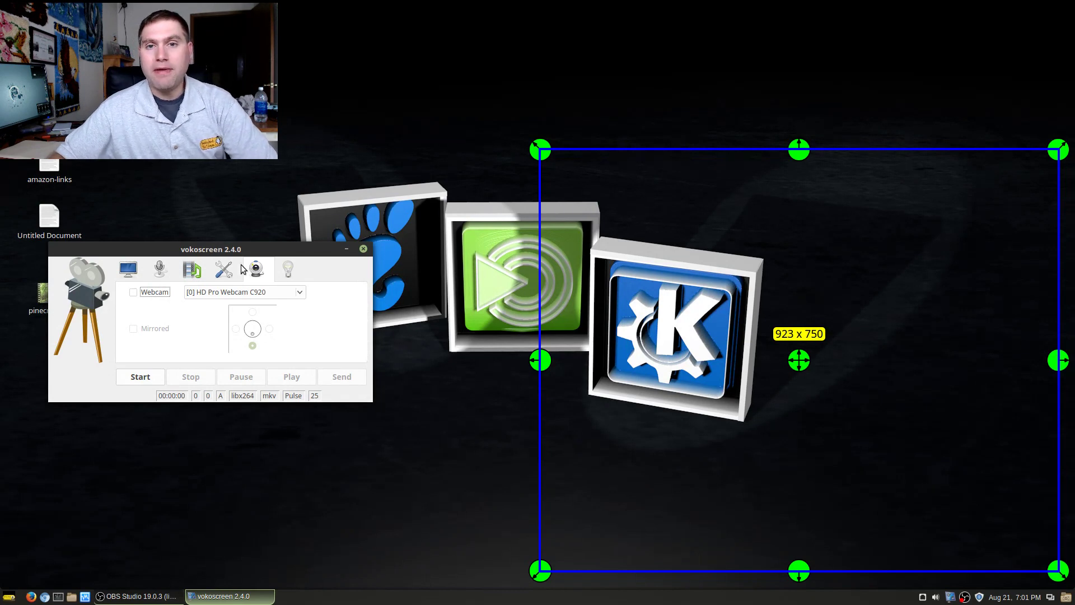
click(293, 268)
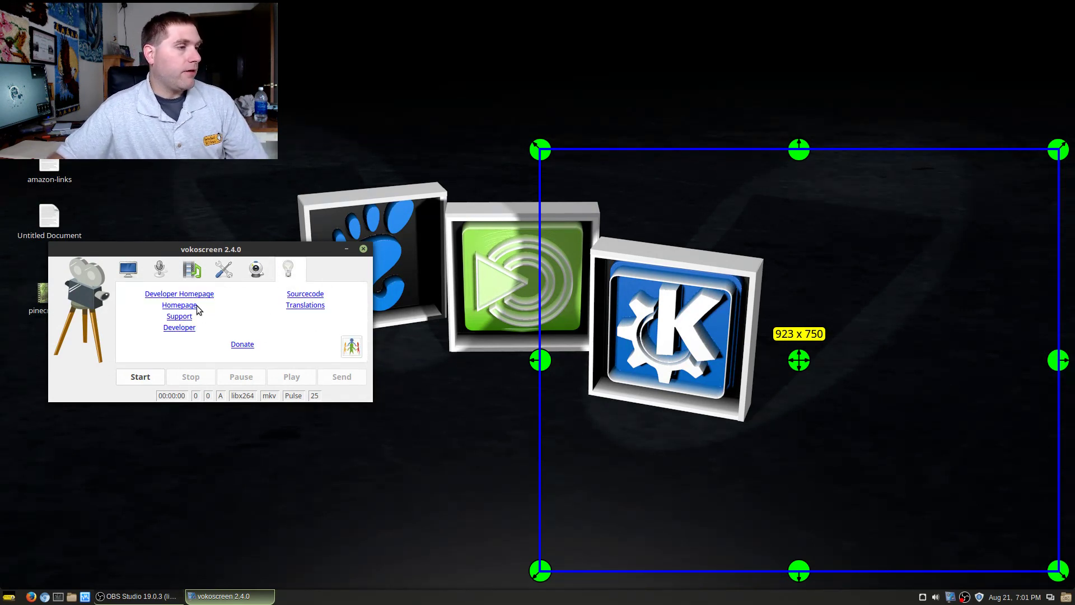
click(128, 270)
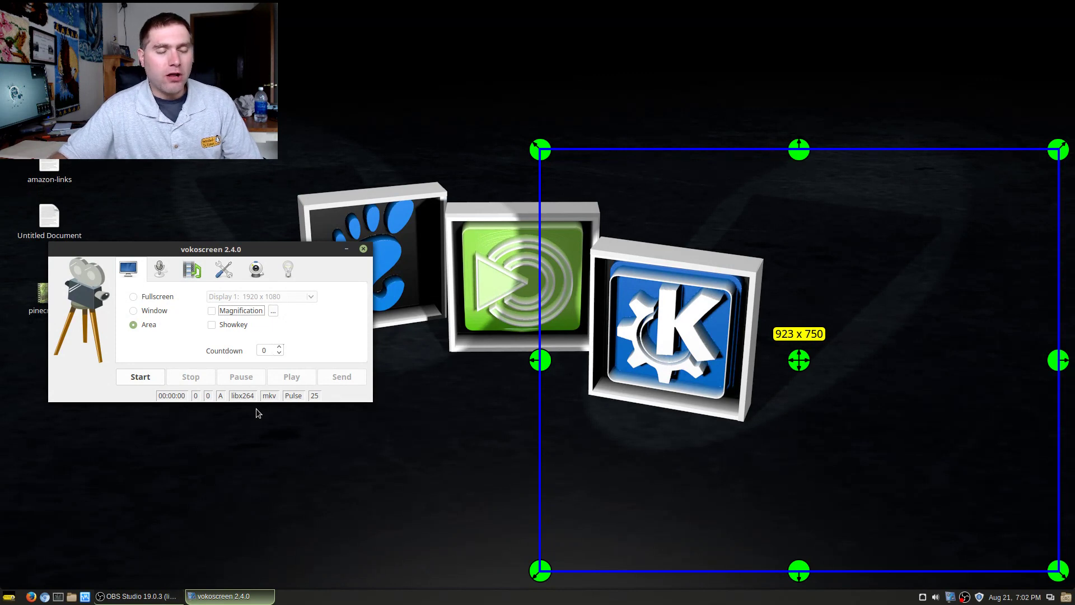
Close vokoscreen, launch Kazam from Sound & Video, and move it to the lower left.
click(364, 249)
key(super)
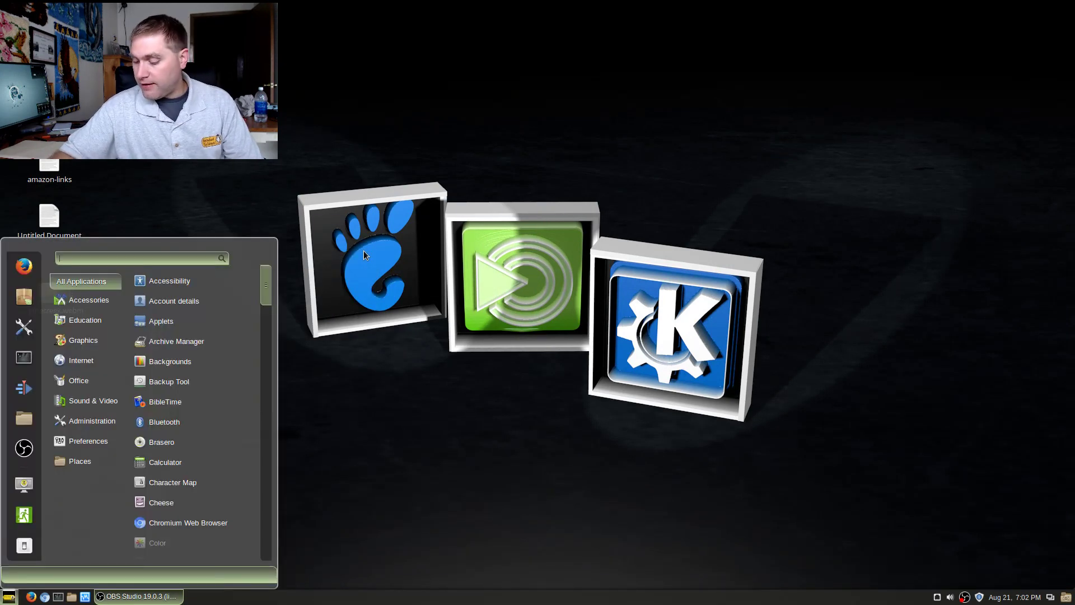
key(Down)
key(Down)
key(Down)
key(Down)
key(Down)
key(Down)
key(Down)
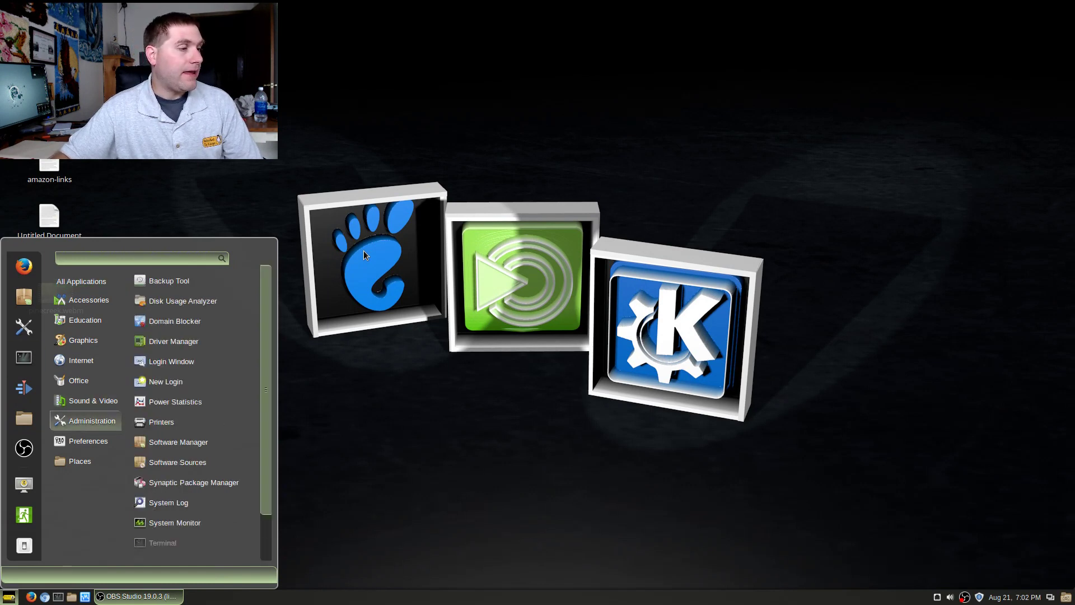
key(Up)
key(Right)
key(Down)
key(Down)
key(Down)
key(Return)
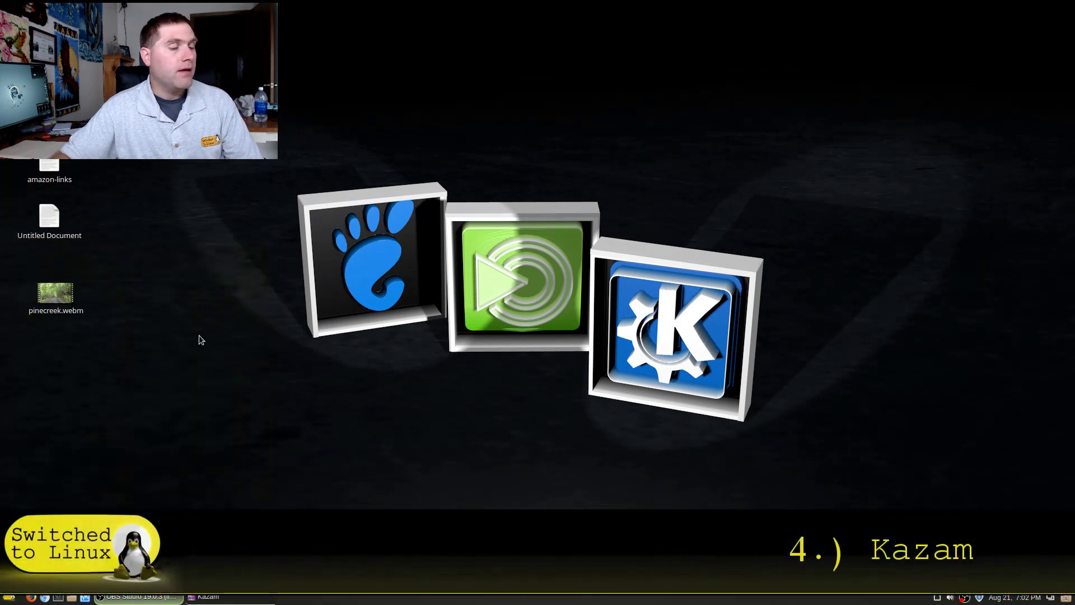
drag(526, 200, 206, 313)
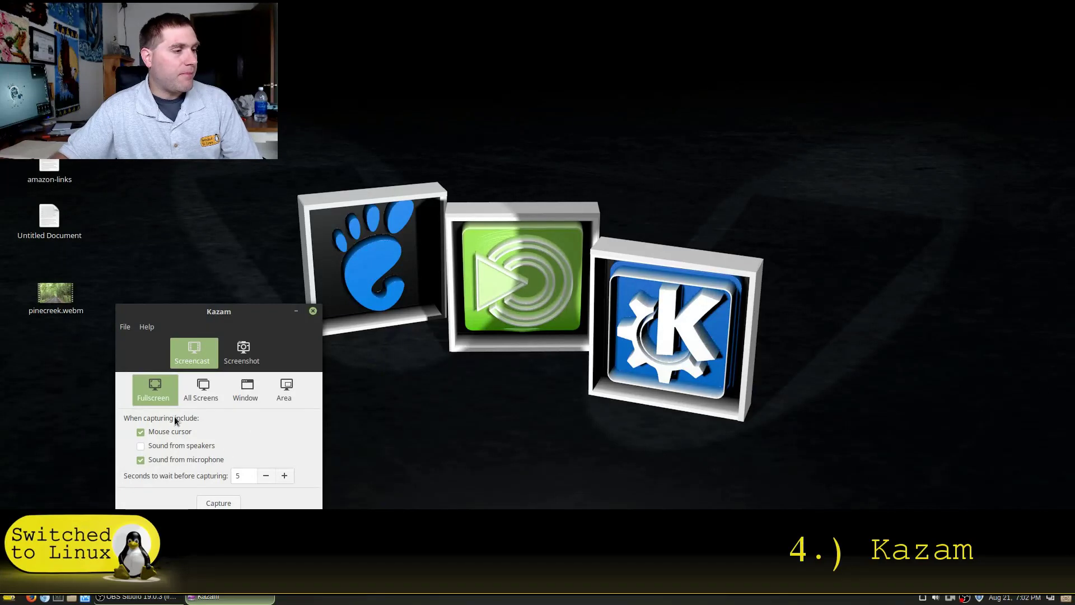
Try All Screens, return to Fullscreen, and review then close Kazam's Preferences.
click(200, 387)
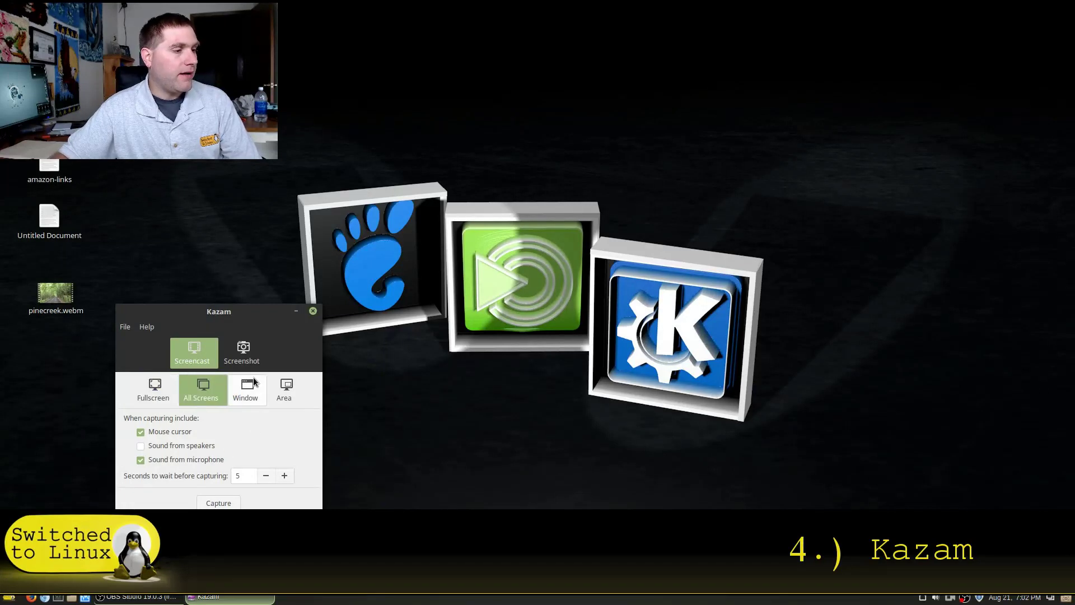
click(152, 388)
click(125, 327)
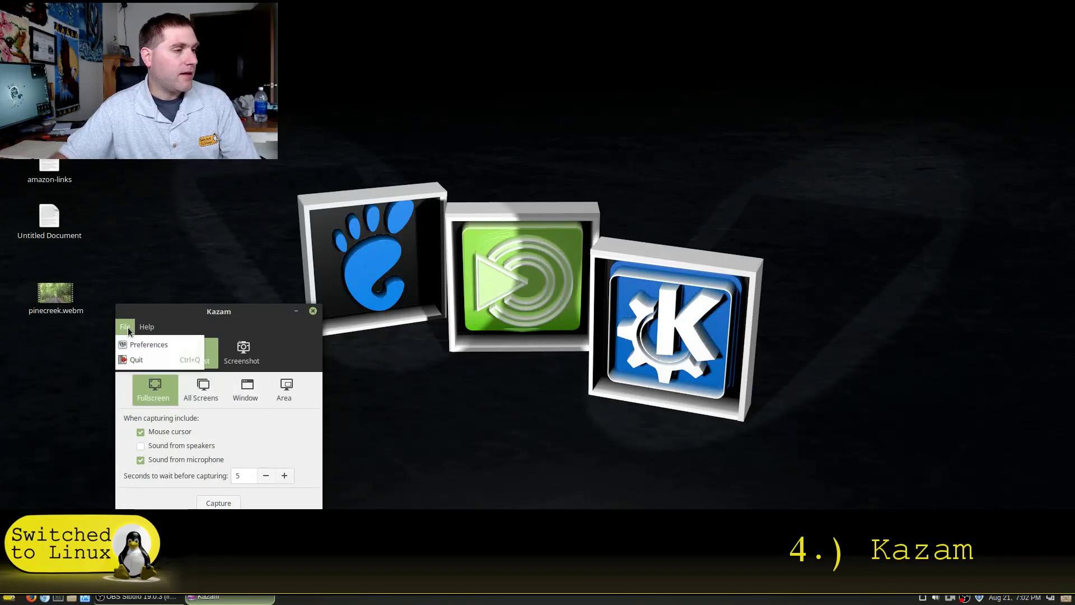
click(136, 343)
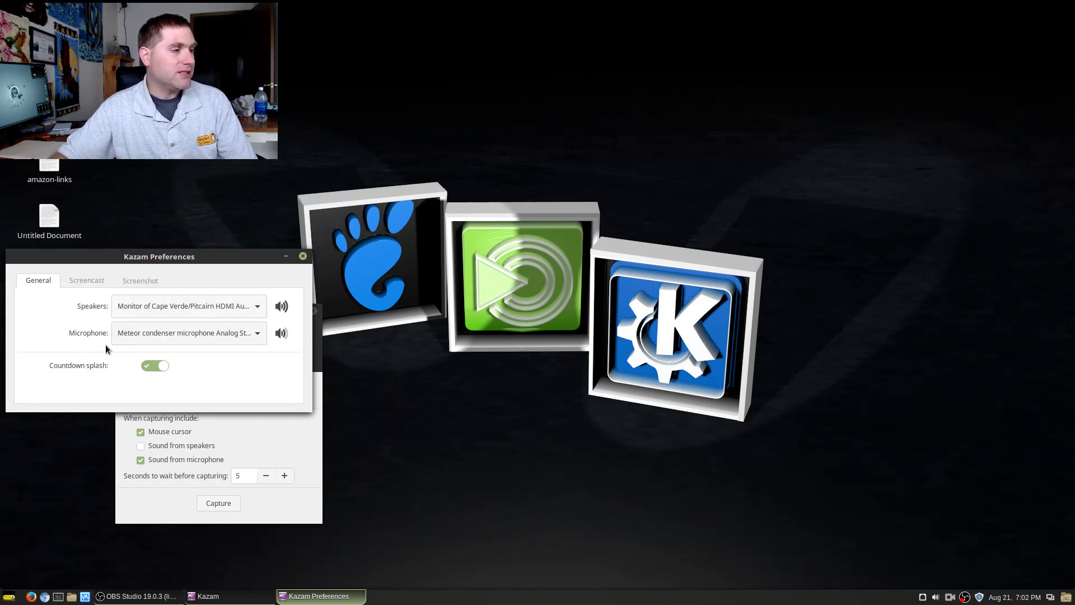
click(302, 256)
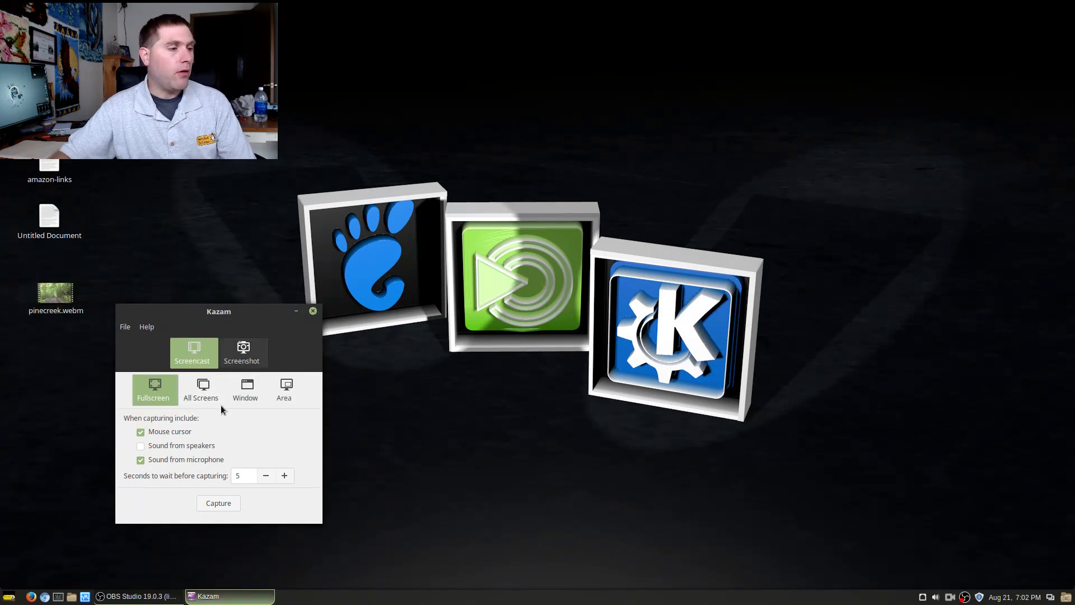
Try All Screens and Window modes, then set Kazam to capture an 848 × 529 area.
click(199, 392)
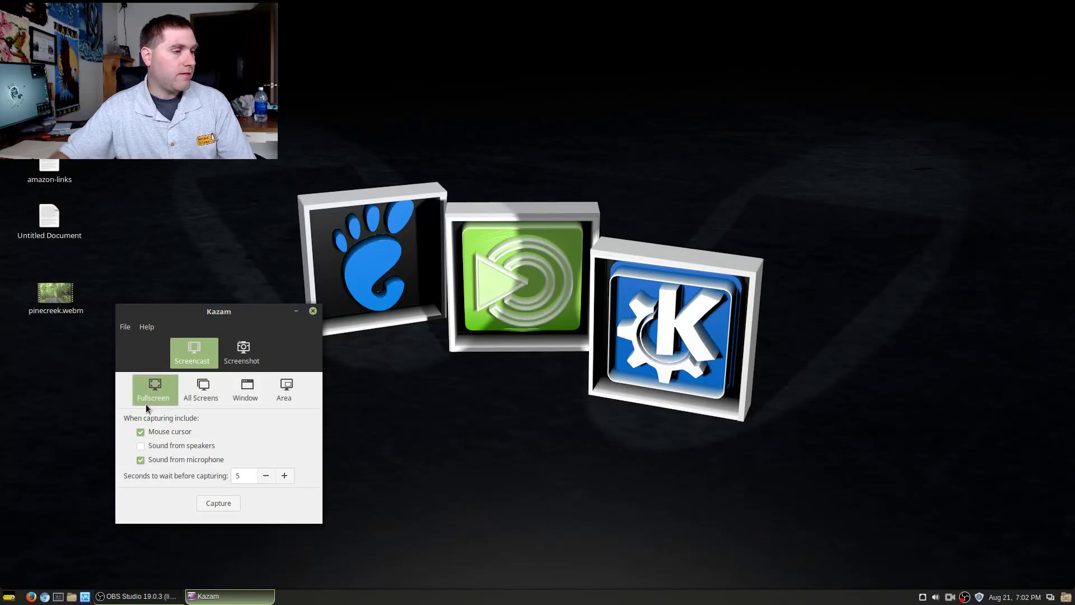
click(245, 392)
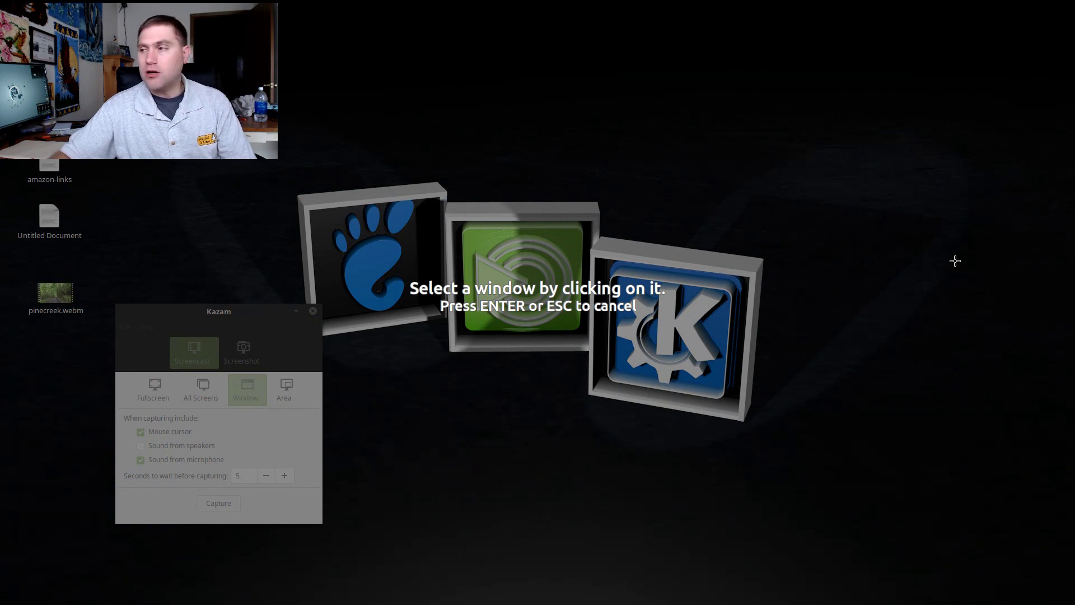
click(280, 388)
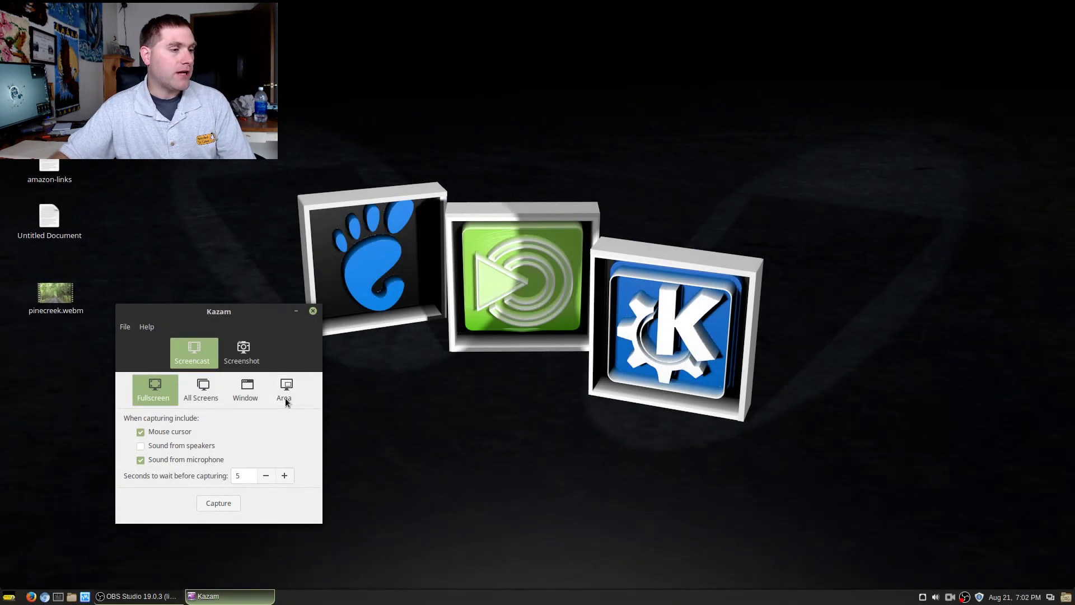
click(284, 390)
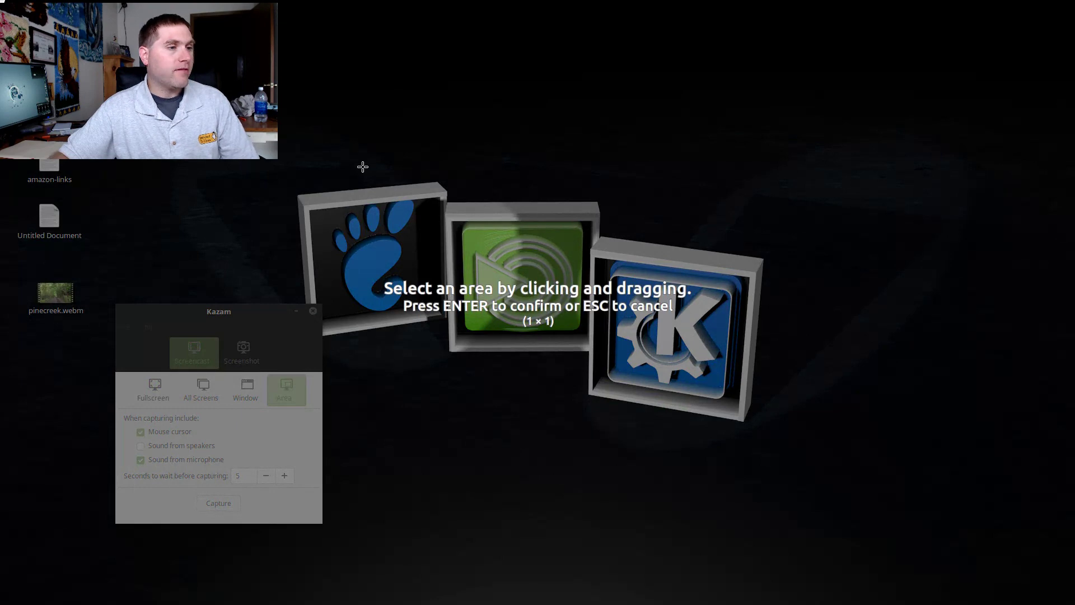
drag(362, 166, 837, 463)
key(Return)
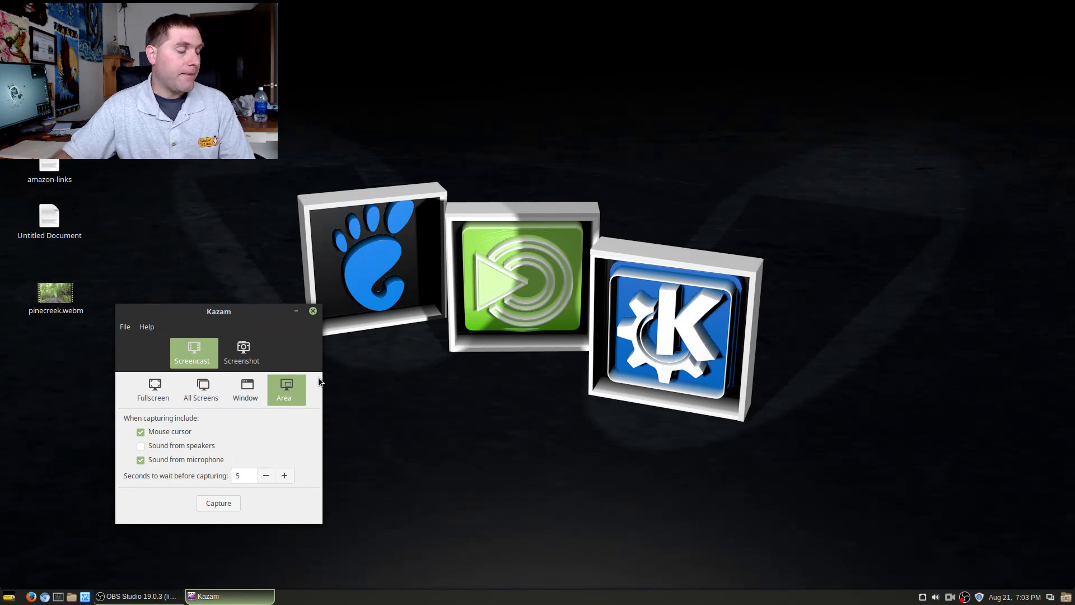
click(312, 311)
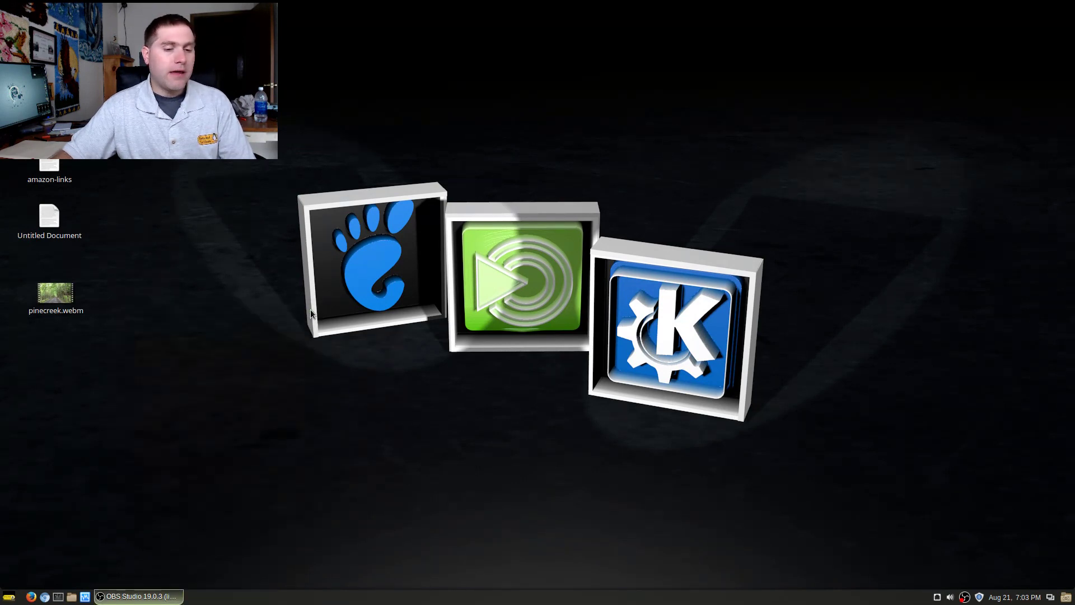